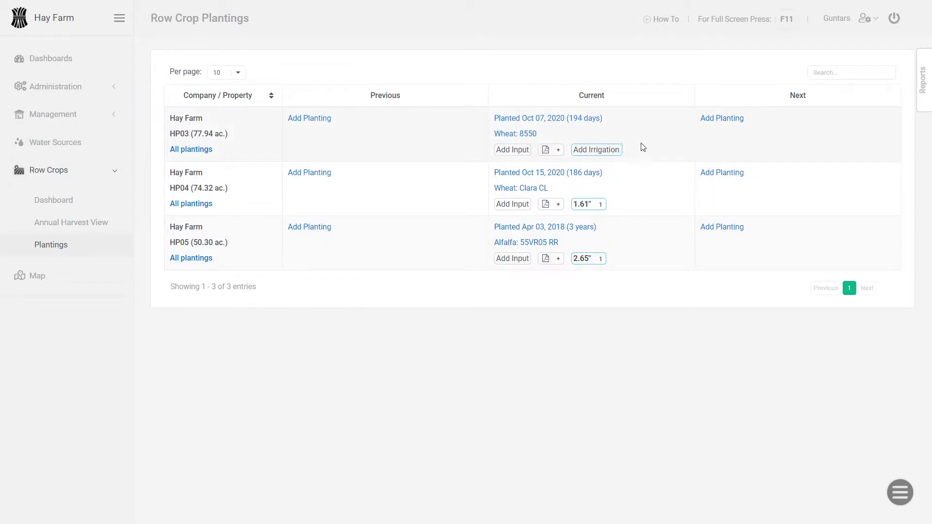
Add a Next planting for HP03 with crop Corn, variety DKC30-20, at 34000 kernels per acre, and save it.
left_click(725, 121)
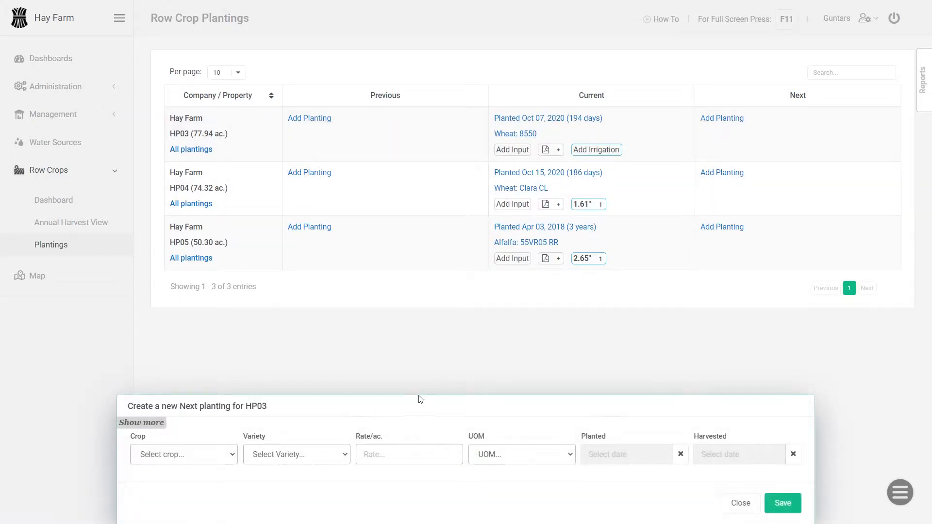
left_click(211, 451)
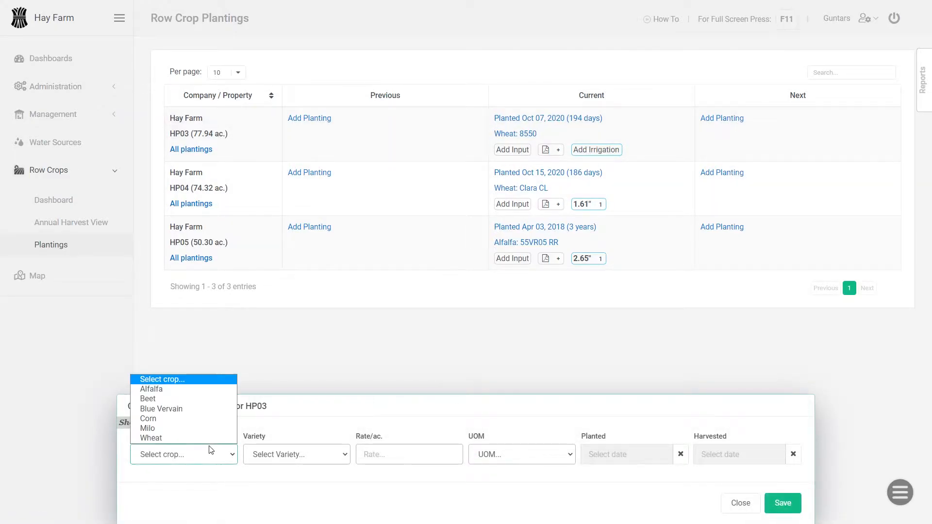
left_click(202, 420)
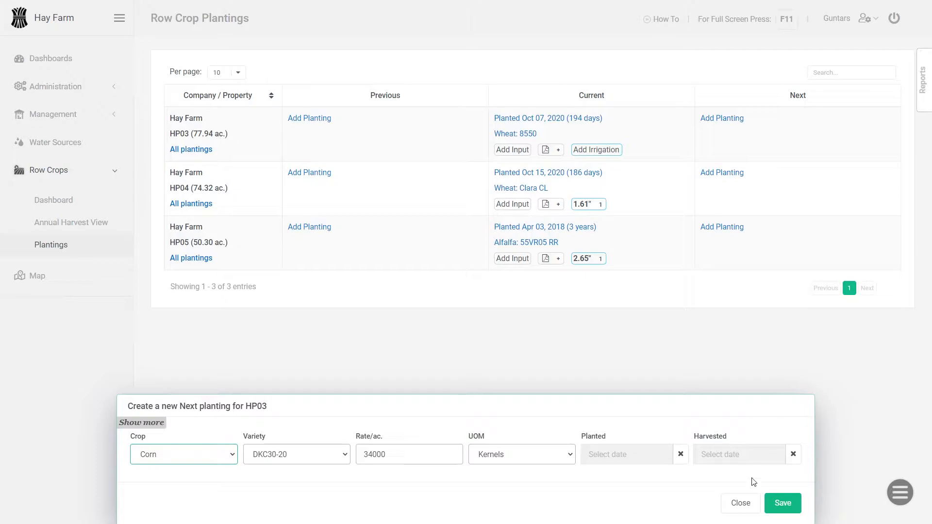
left_click(780, 503)
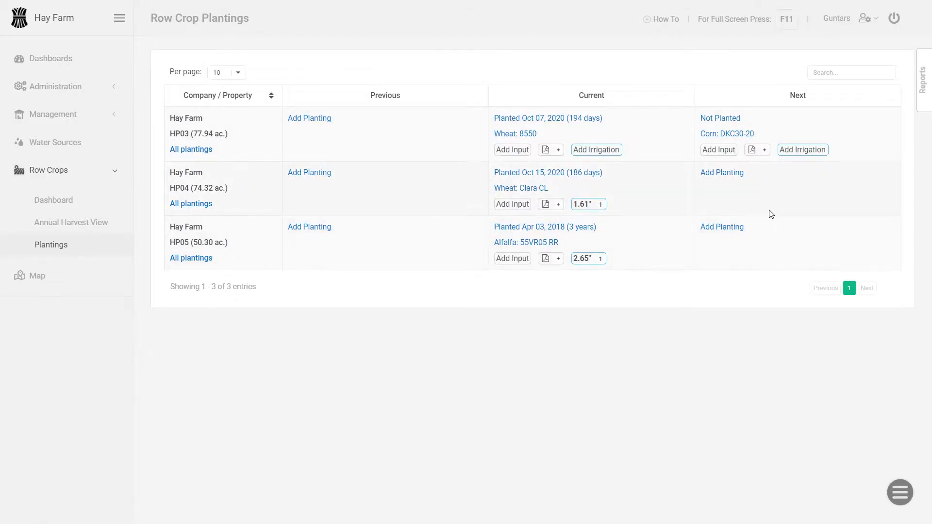
Batch-add a Next planting of Corn, variety DKC30-20, at 34000 kernels per acre for properties HP04 and HP05.
left_click(899, 491)
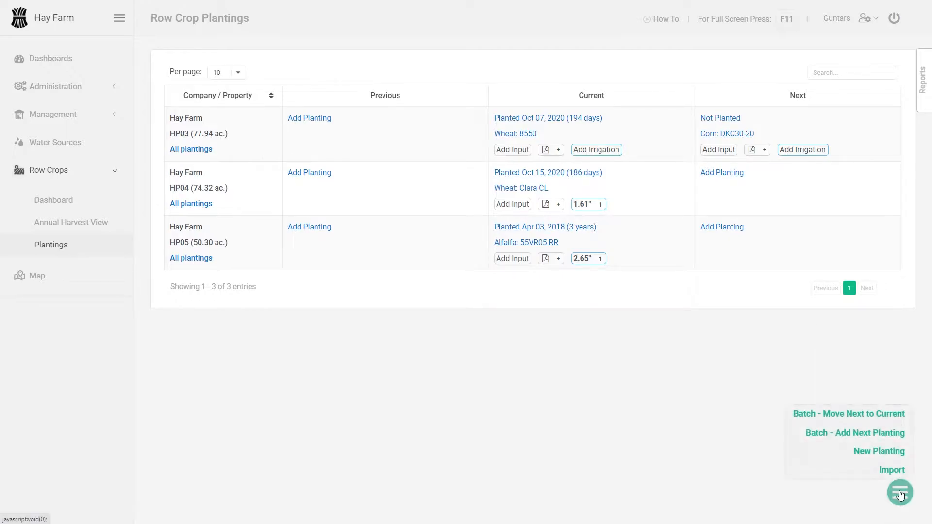
left_click(882, 433)
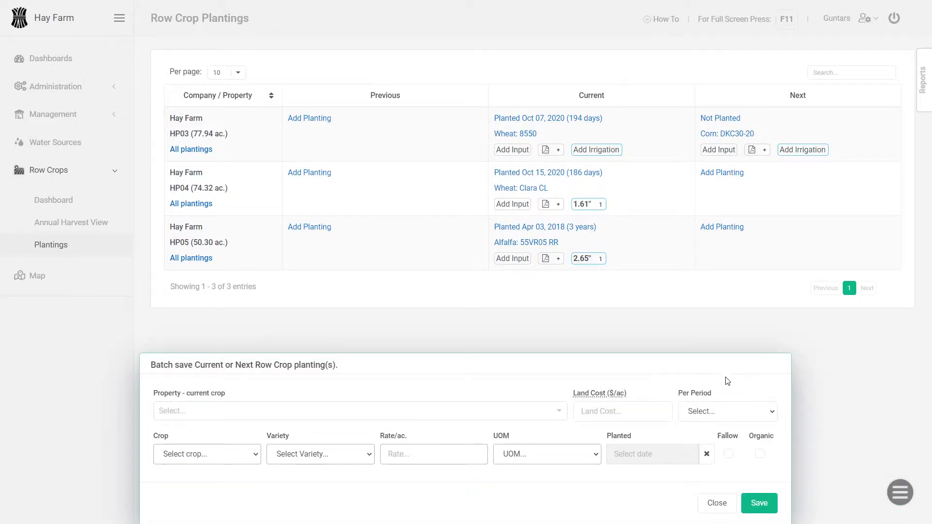
left_click(261, 412)
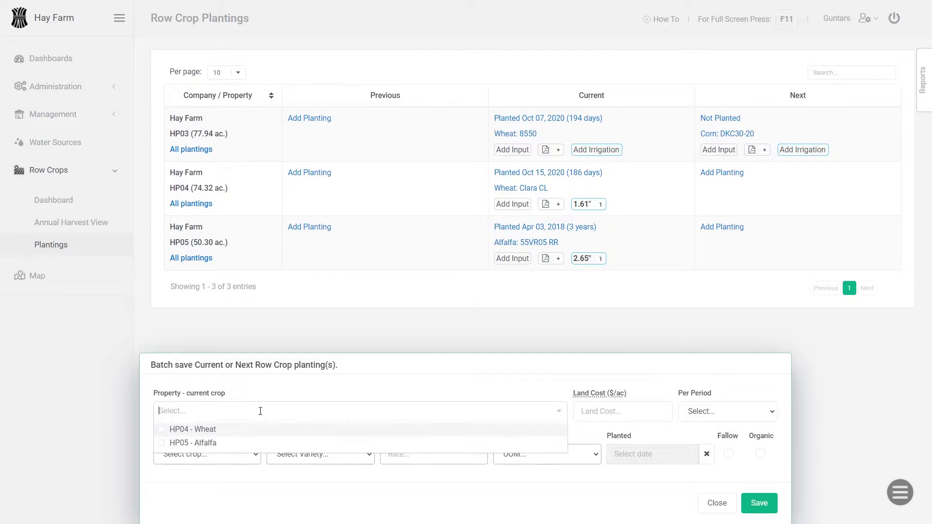
left_click(194, 430)
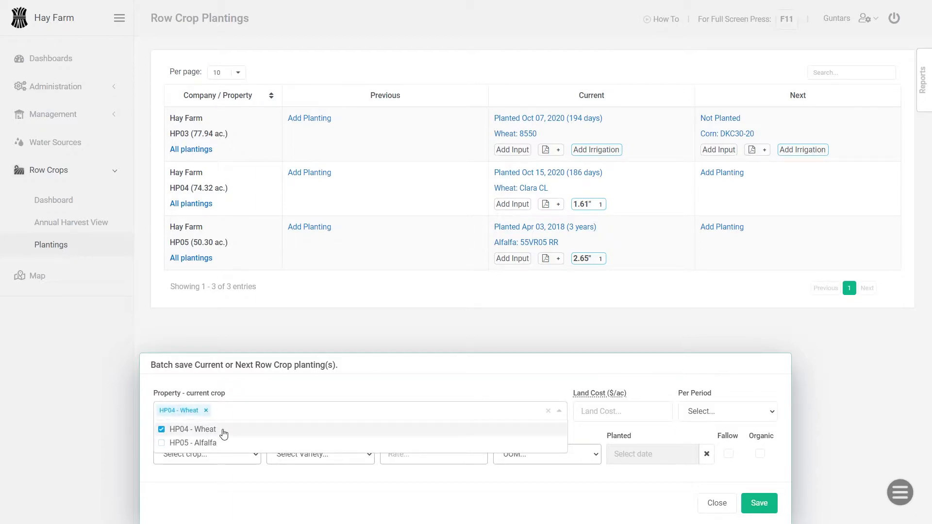
left_click(217, 446)
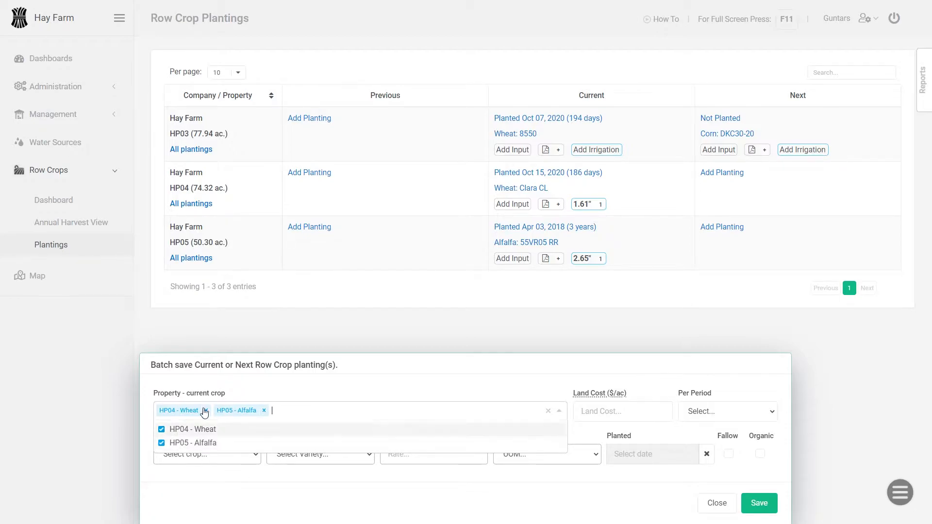
left_click(219, 480)
left_click(222, 453)
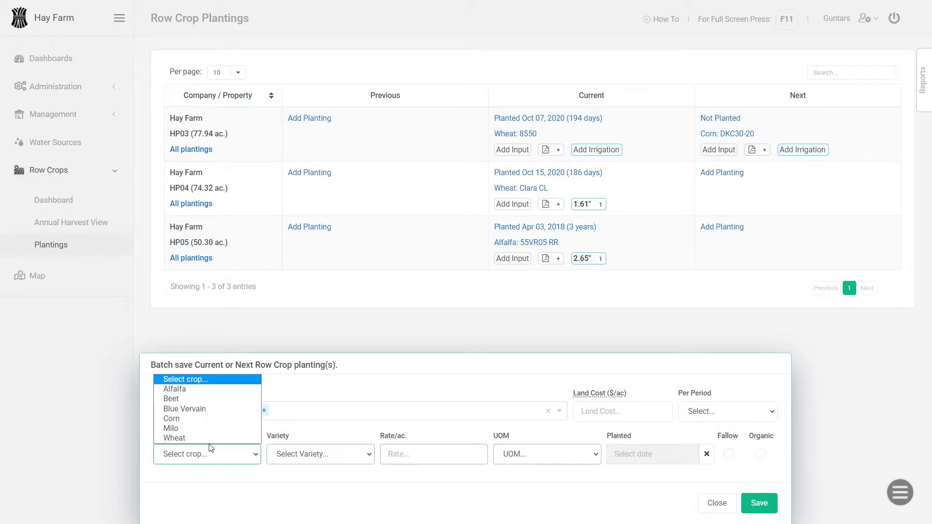
left_click(214, 420)
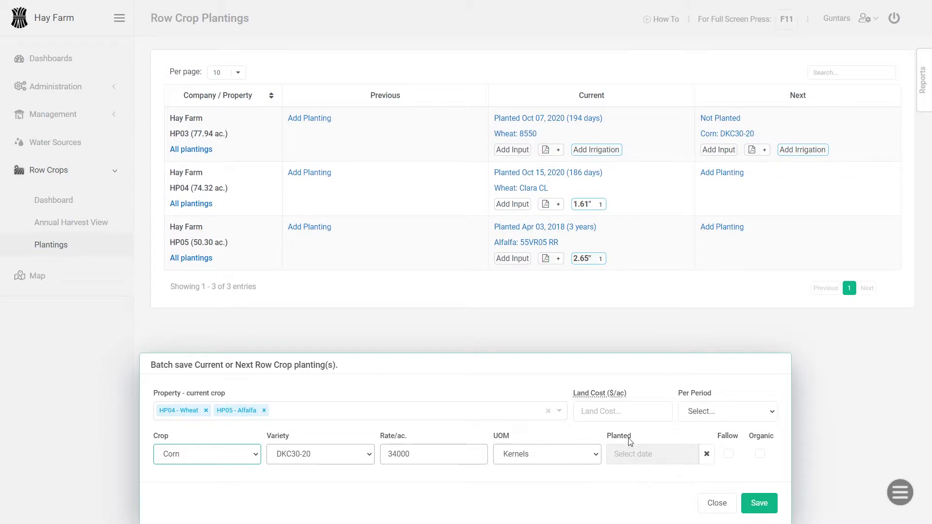
left_click(760, 503)
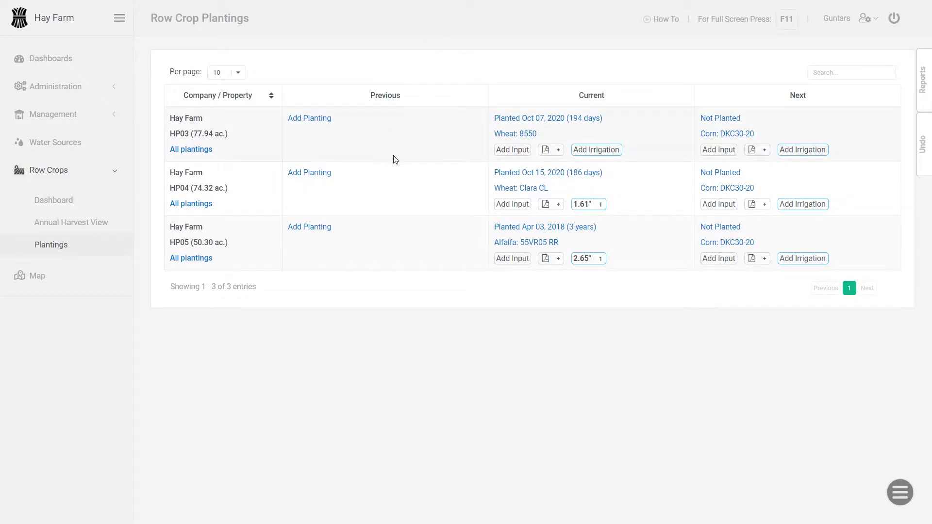
Add a Previous planting for HP03: Milo, FS 95 BMR Forage Sorghum, 15 pounds per acre, planted Apr 1, 2020, harvested Jul 25, 2020.
left_click(318, 122)
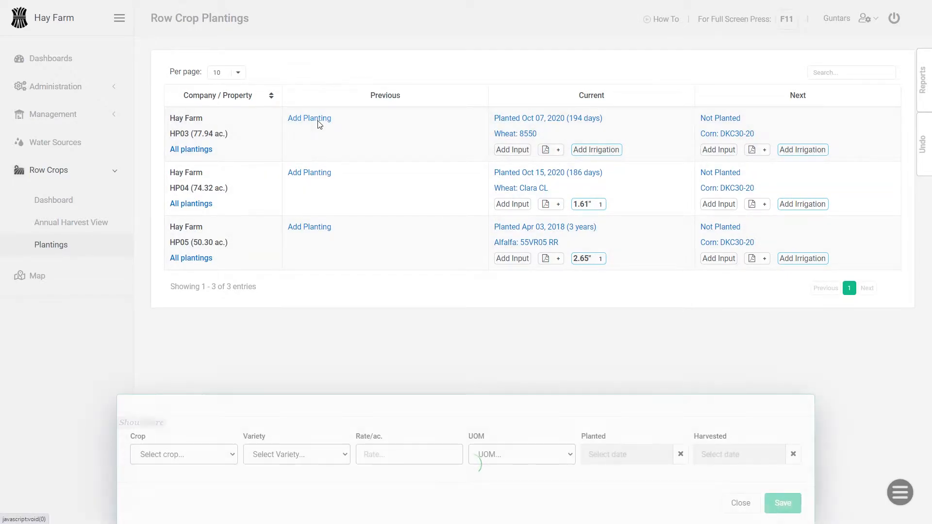
left_click(193, 455)
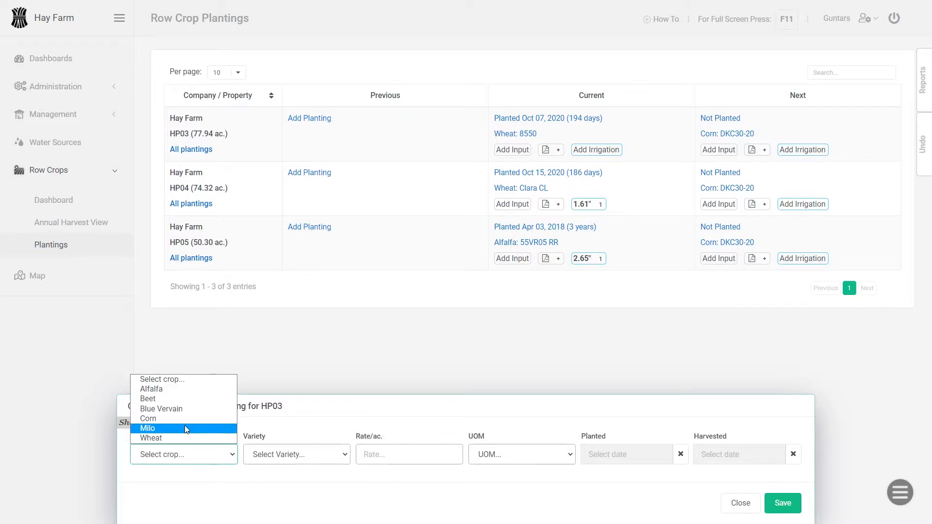
left_click(185, 428)
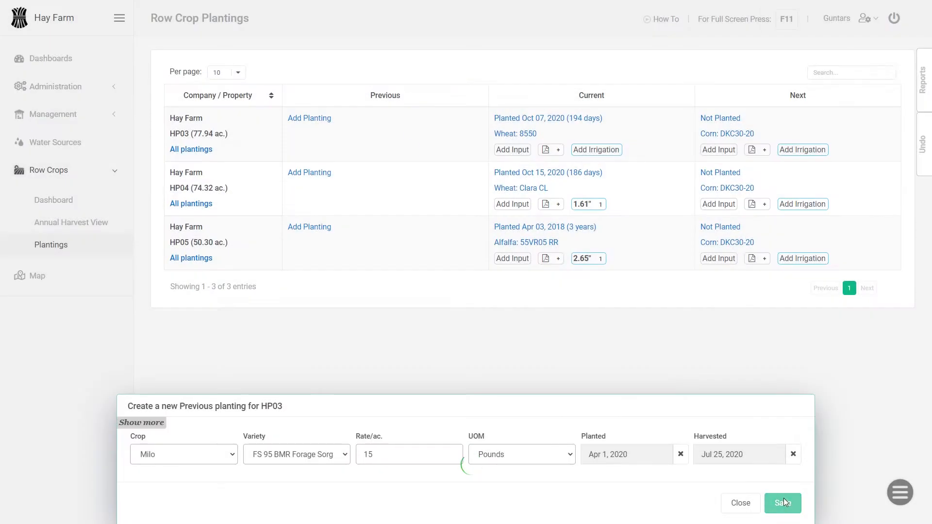
left_click(783, 500)
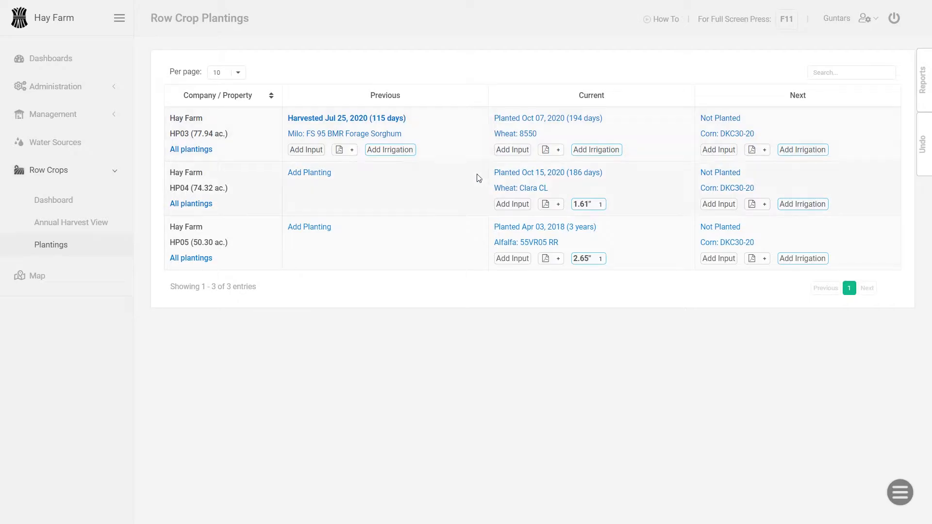
Review the file import instructions and column requirements for Row Crop Plantings, and close the import dialog without uploading a file.
mouse_move(903, 491)
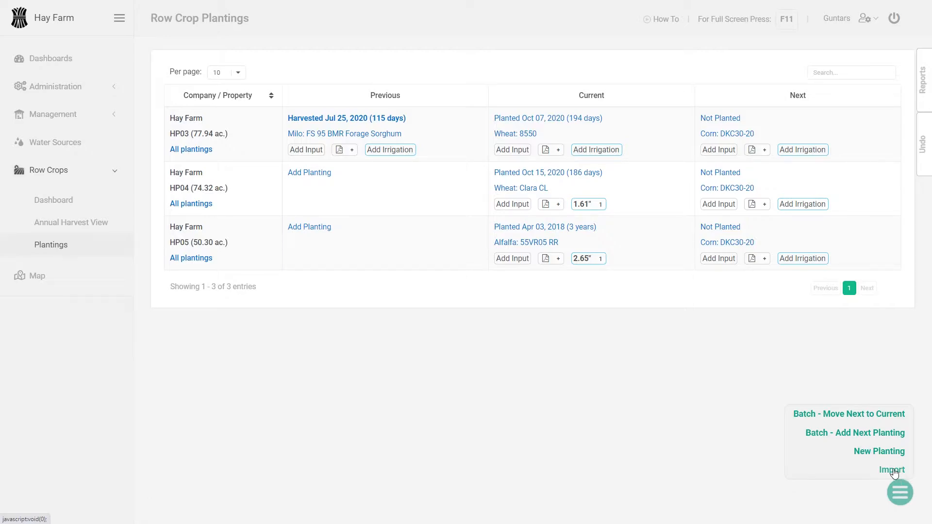
left_click(893, 471)
left_click(348, 273)
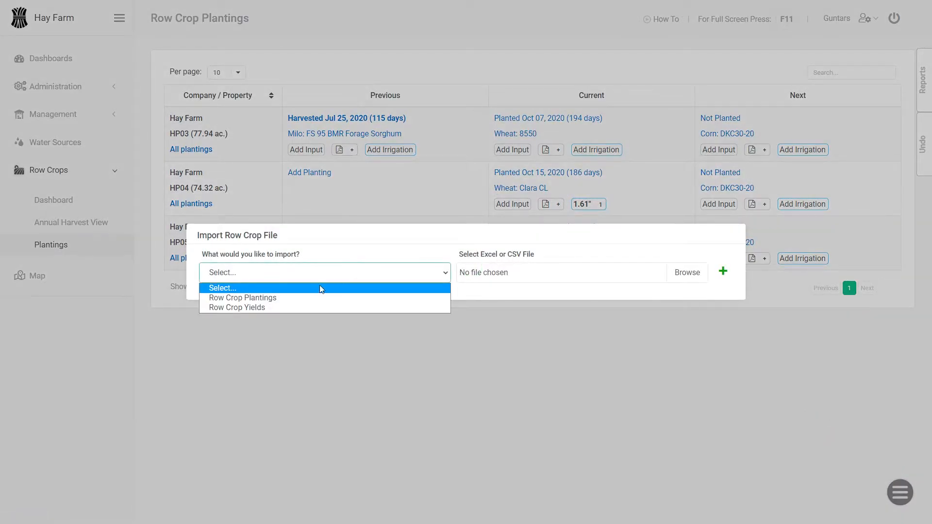
left_click(280, 299)
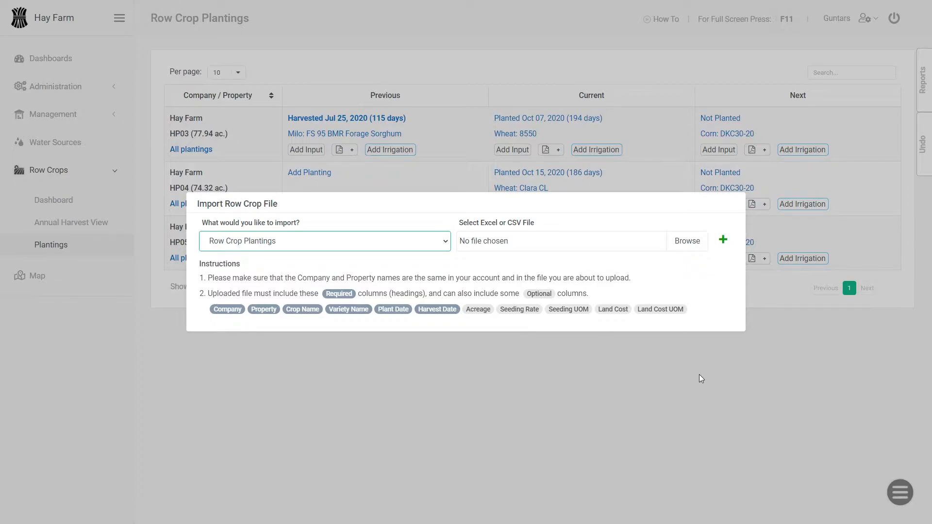
left_click(727, 375)
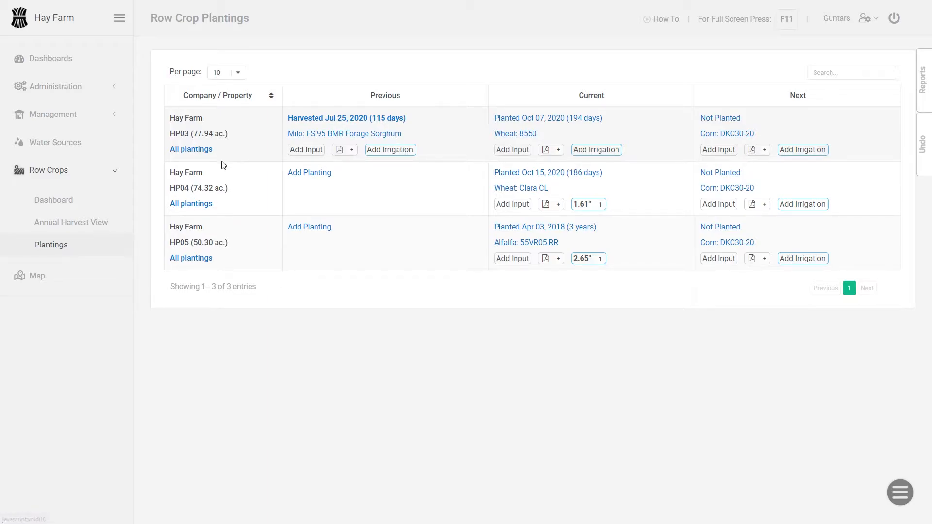
Add a Row Crop planting to HP03's full planting list: Wheat 8550, 250 pounds, planted Oct 2, 2019, harvested Apr 10, 2020.
left_click(194, 150)
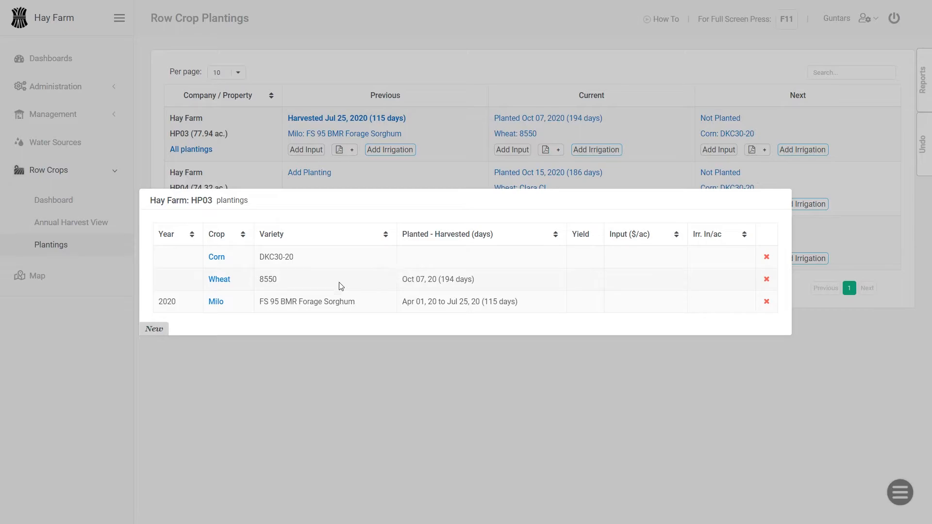
left_click(151, 330)
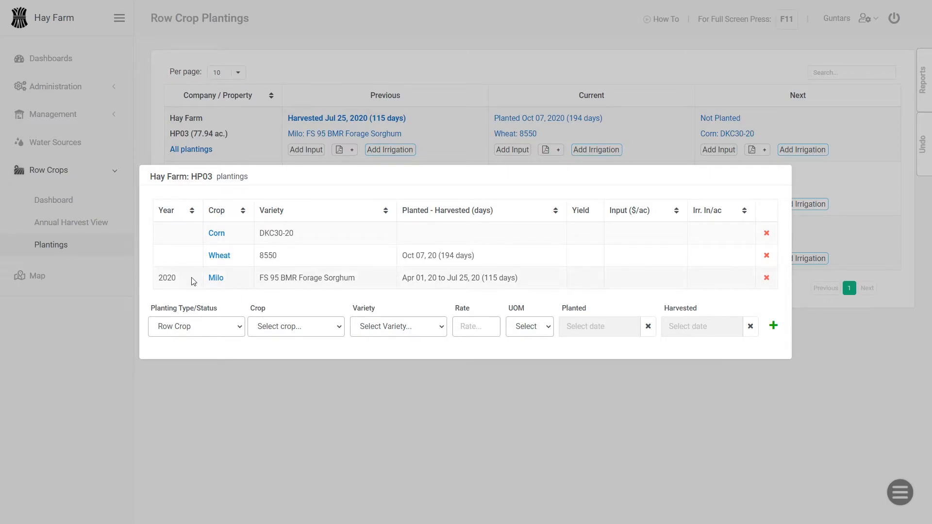
left_click(206, 329)
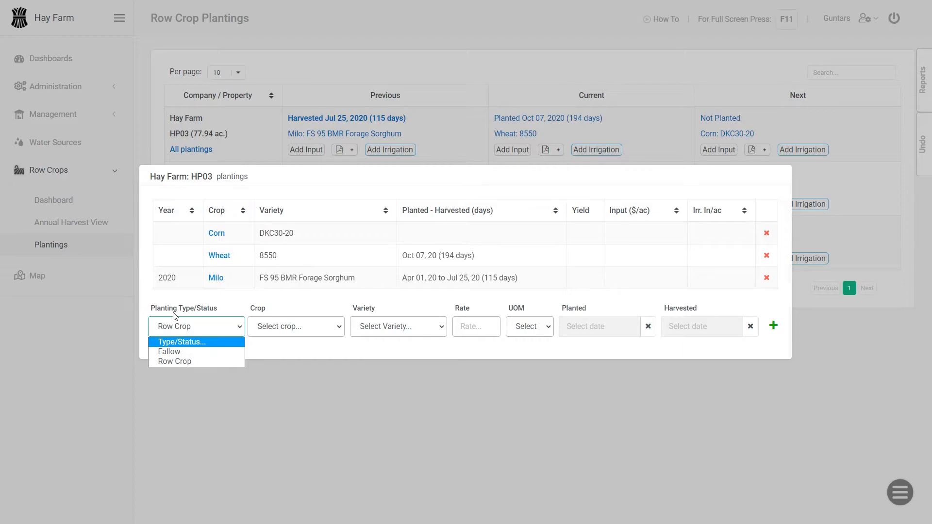
left_click(186, 360)
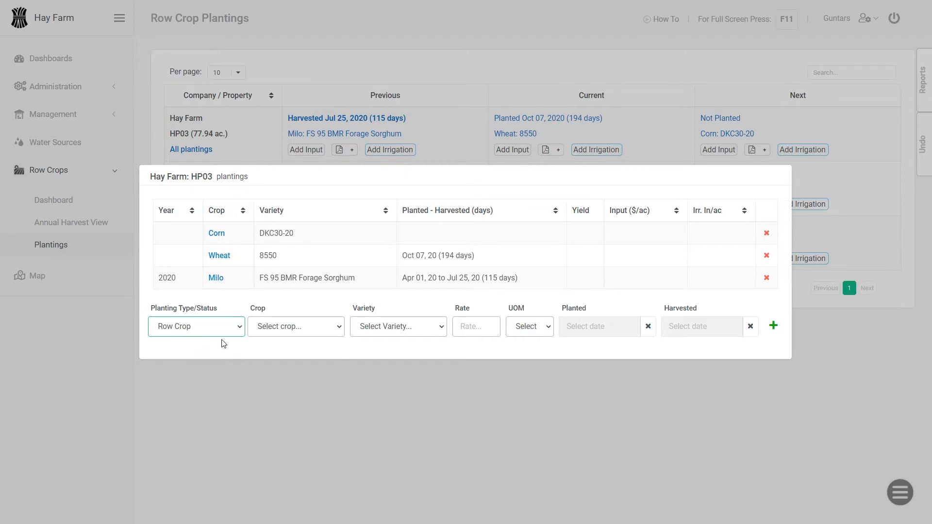
left_click(301, 326)
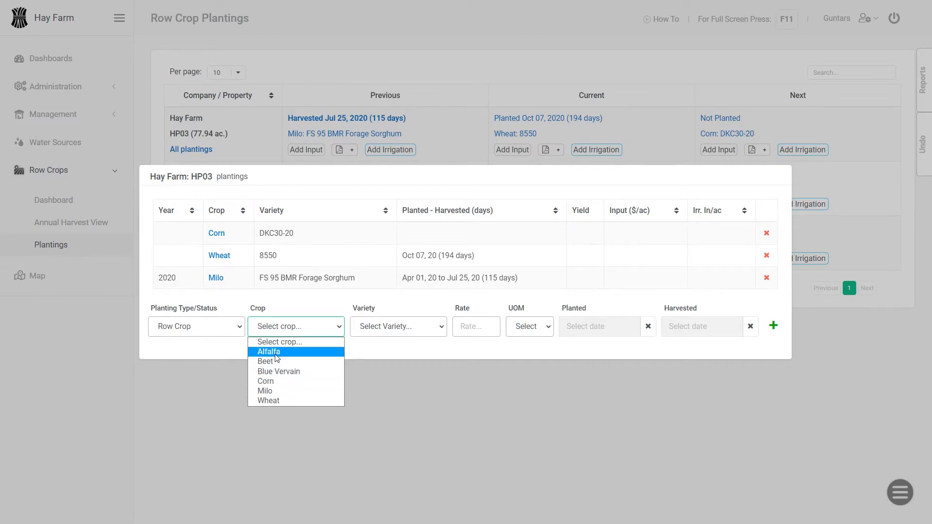
left_click(280, 399)
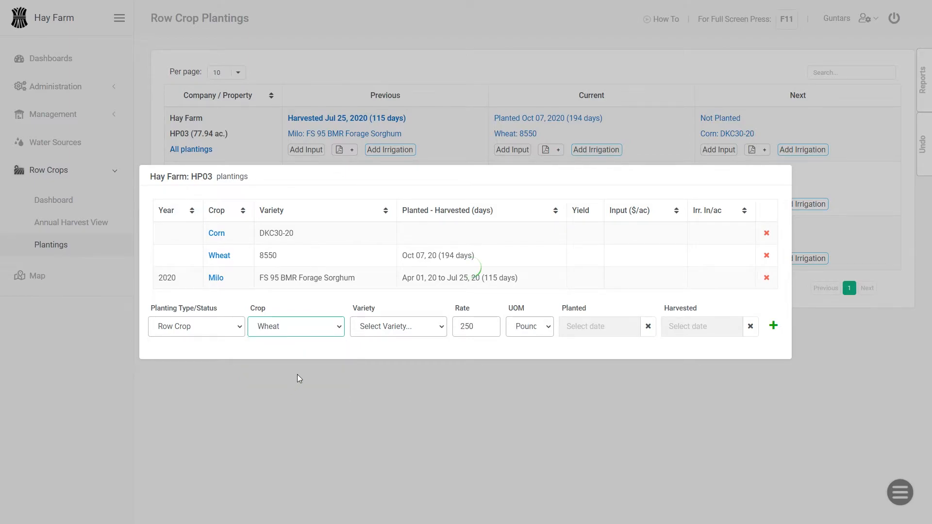
left_click(377, 331)
left_click(378, 354)
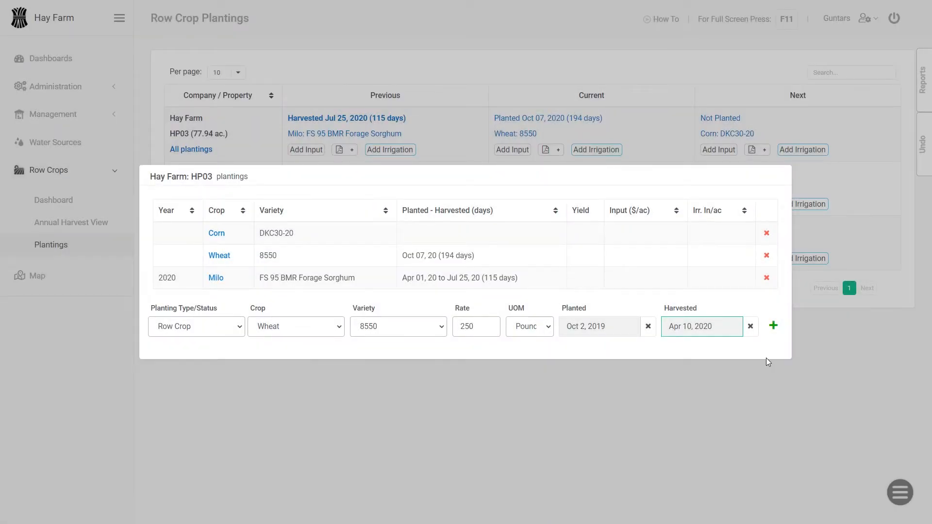
left_click(773, 326)
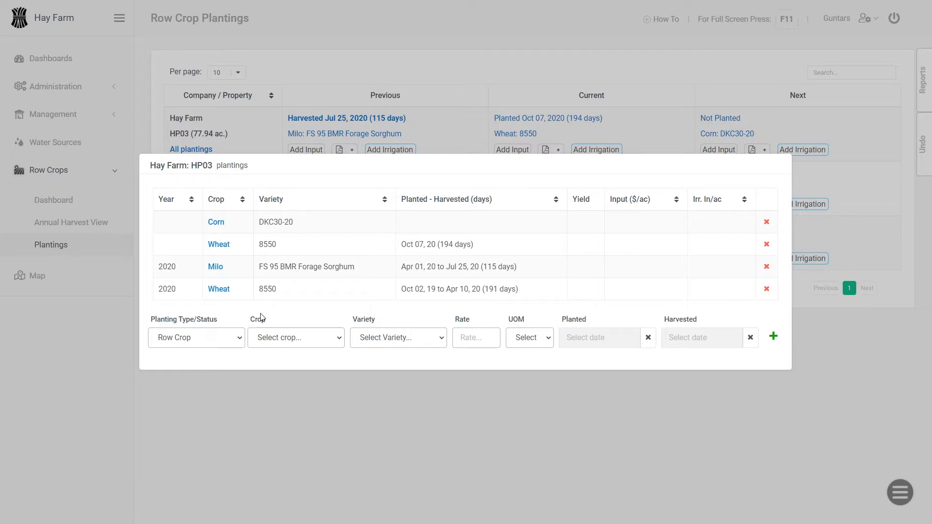
Copy HP03's 2020 Milo planting back one year, planted Apr 3, 2019 and harvested Jul 24, 2019, add it and close the planting list.
left_click(217, 267)
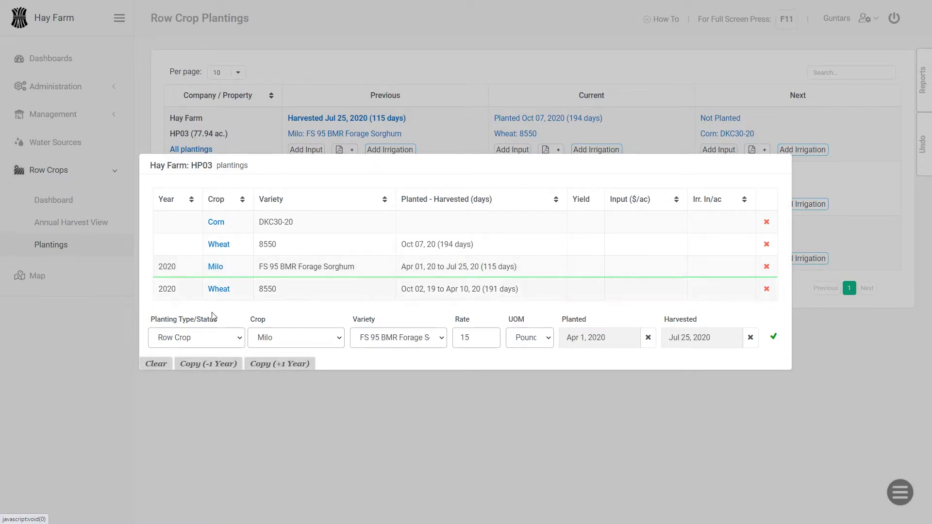
left_click(225, 365)
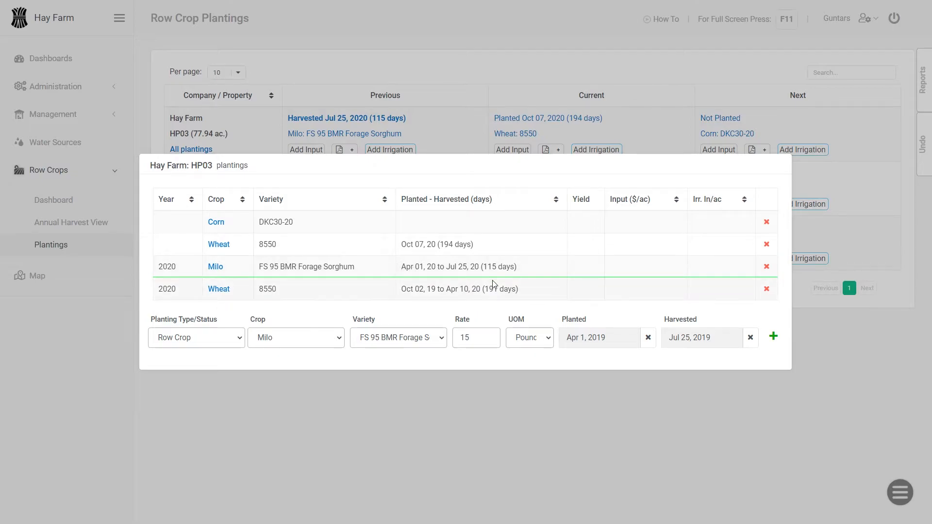
left_click(617, 337)
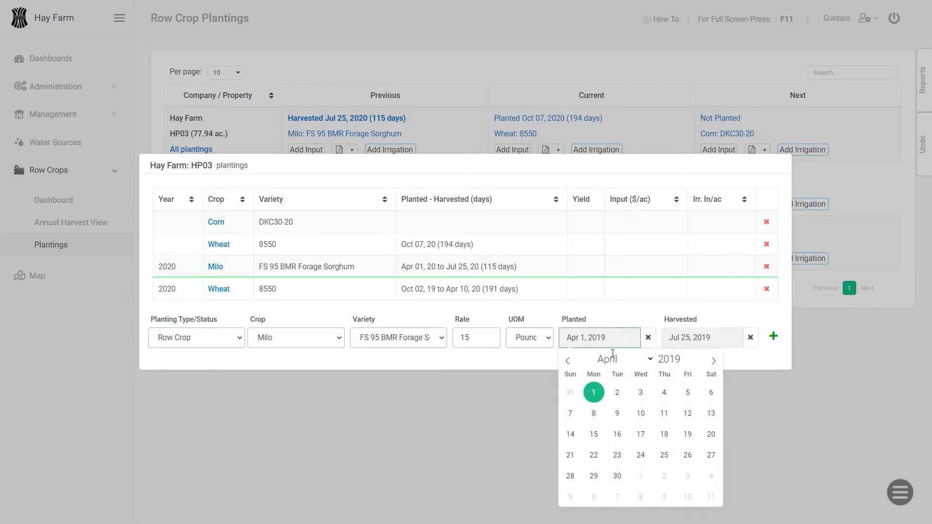
left_click(644, 392)
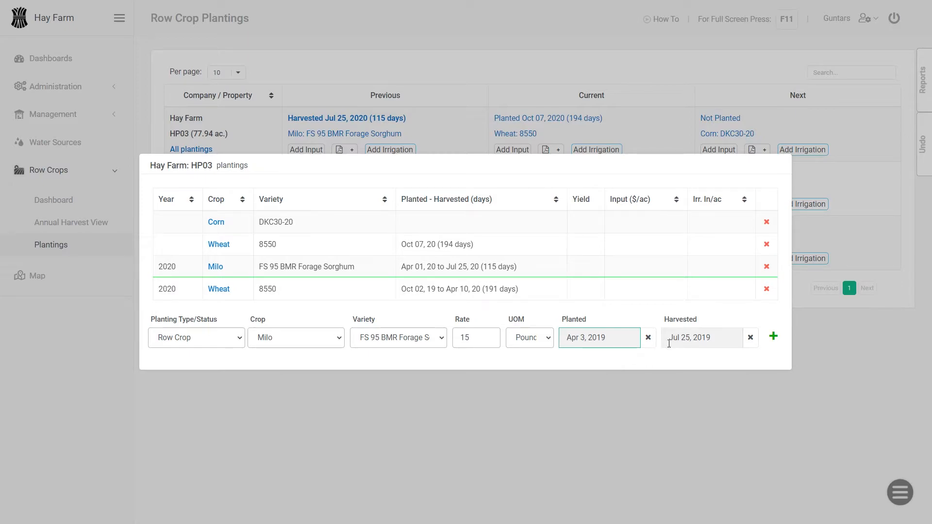
left_click(721, 338)
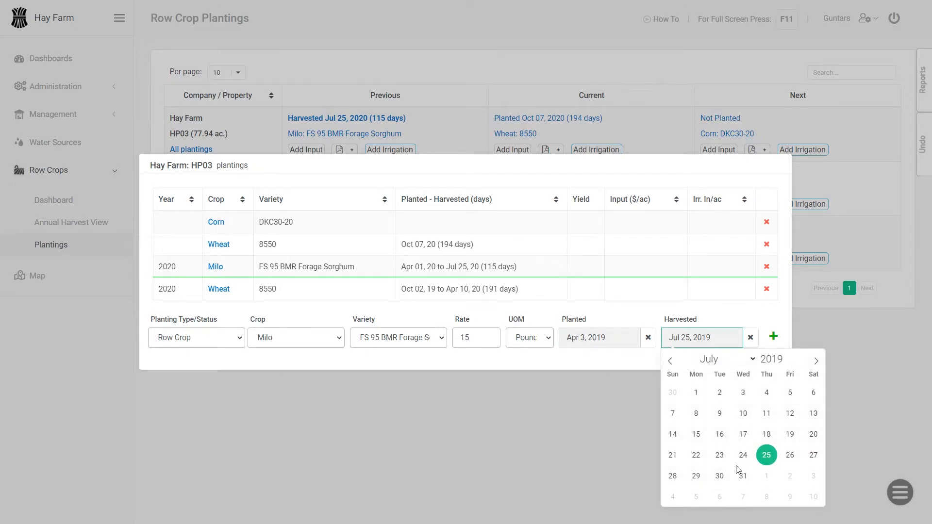
left_click(743, 455)
left_click(772, 340)
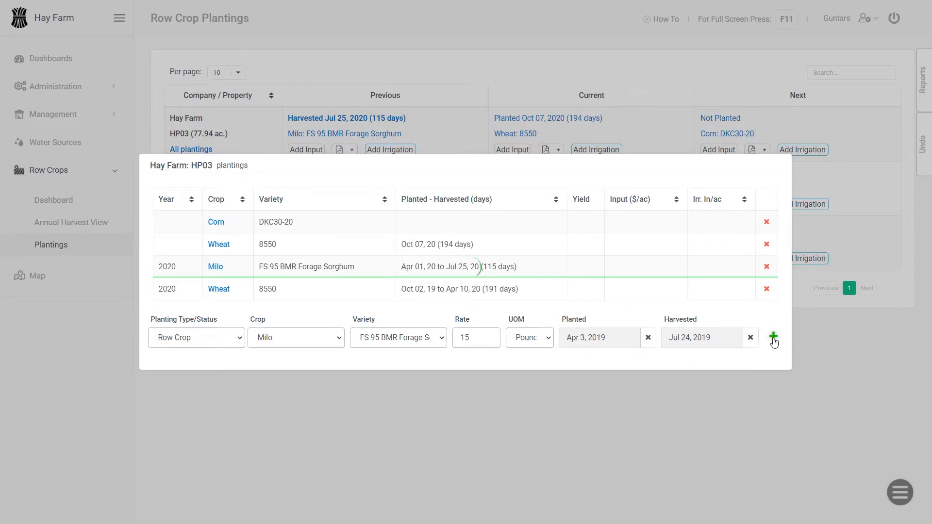
left_click(812, 334)
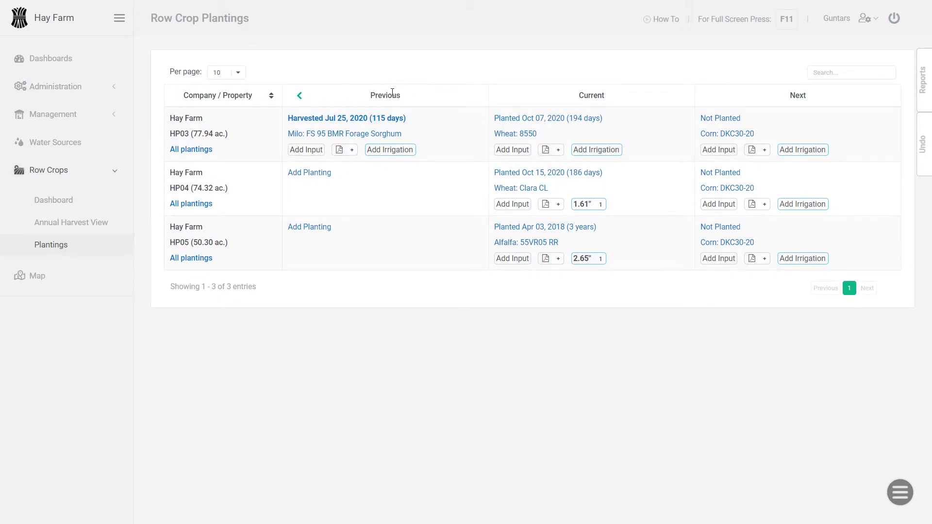
Page back through HP03's earlier plantings in the Previous column and return towards the most recent one.
left_click(300, 97)
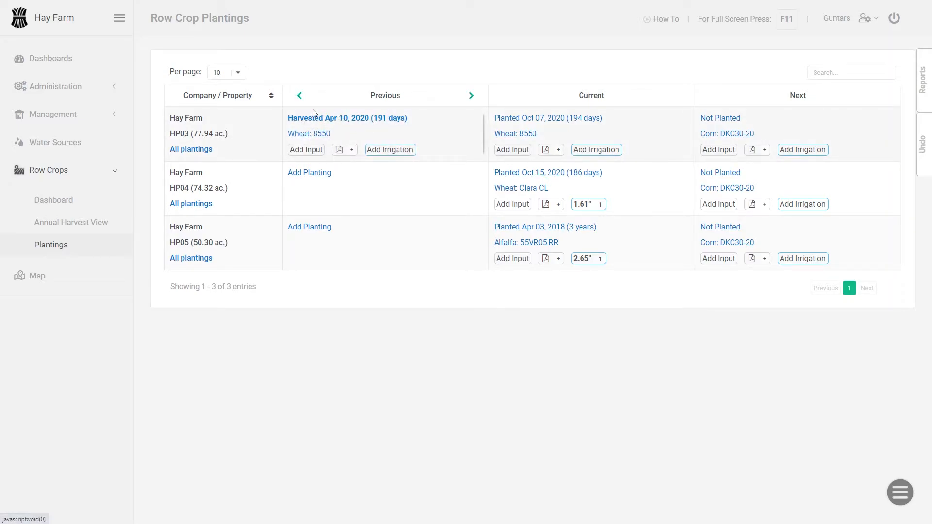
left_click(299, 97)
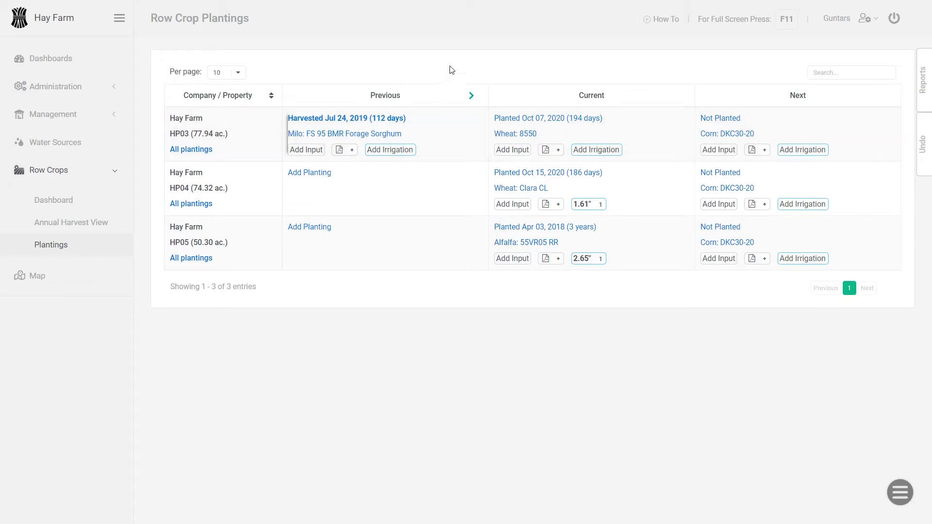
left_click(472, 99)
Create a company named New Company in the companies list and save it.
left_click(71, 87)
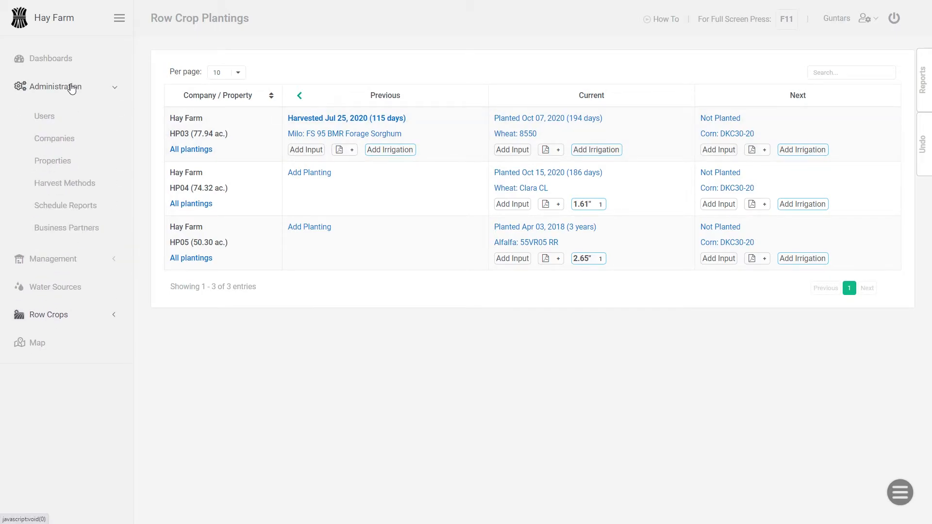
left_click(65, 136)
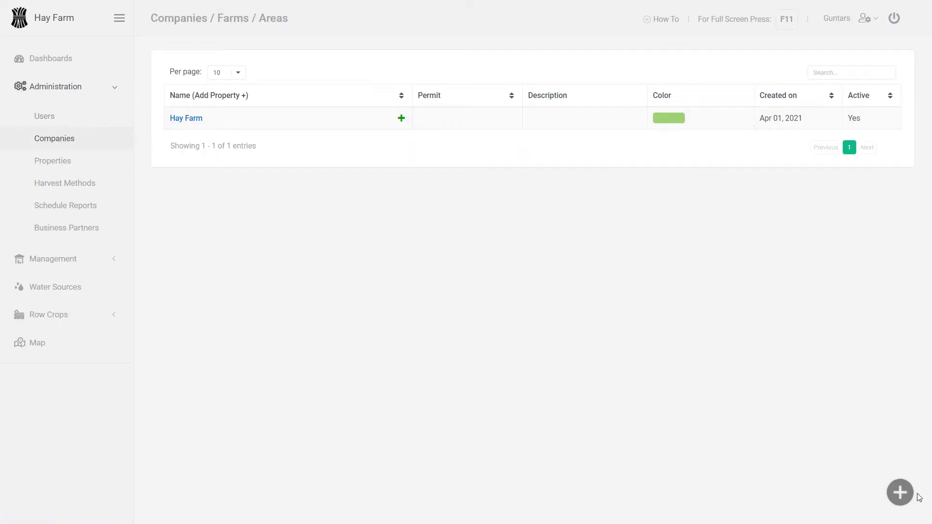
left_click(901, 493)
left_click(373, 415)
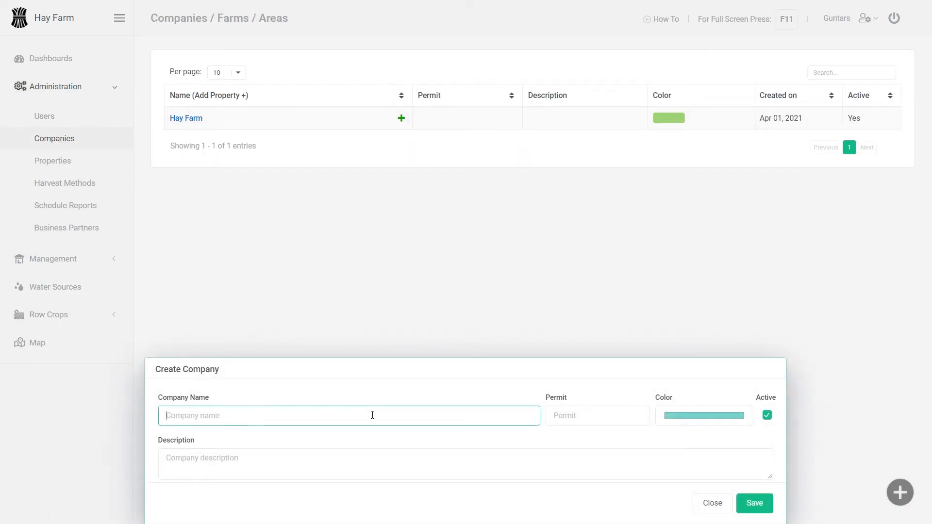
type("New Company")
left_click(757, 504)
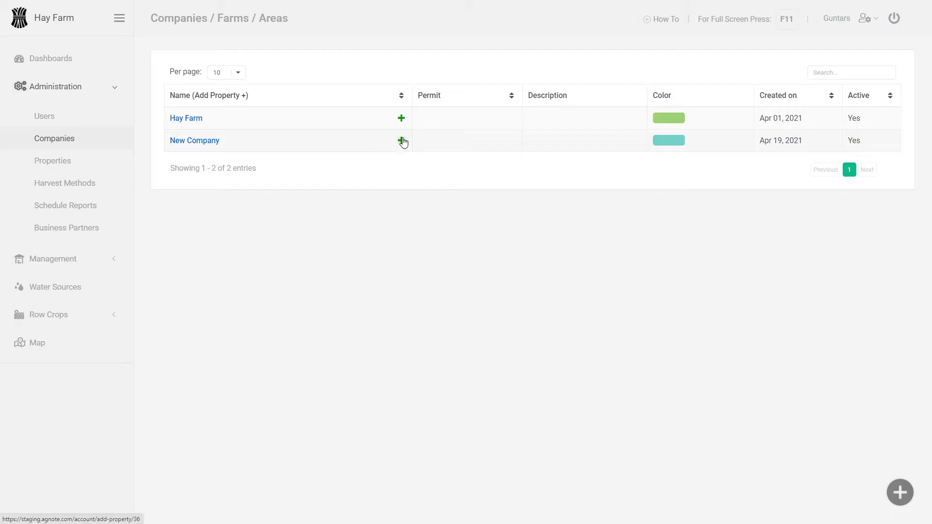
Add a property to New Company by drawing a rectangular boundary of about 192 acres around a green field, and open its details form.
left_click(402, 140)
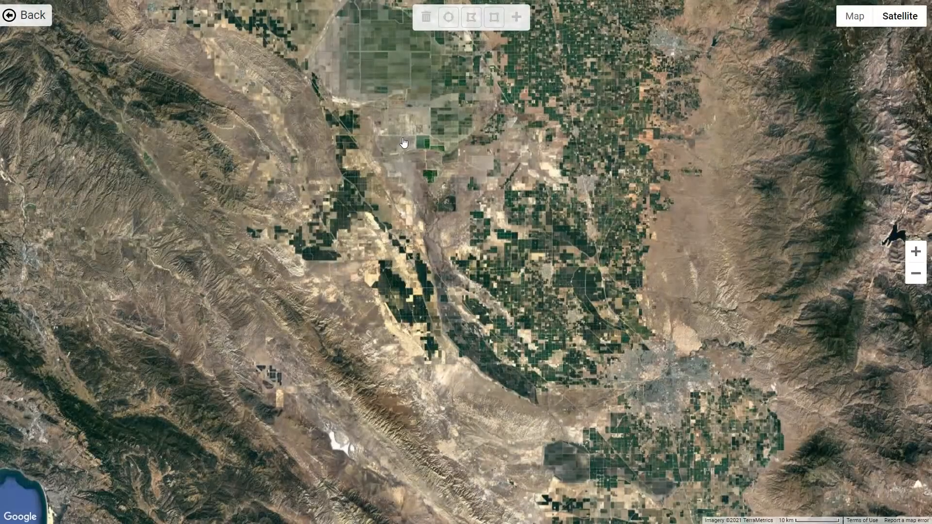
left_click_drag(405, 156, 415, 308)
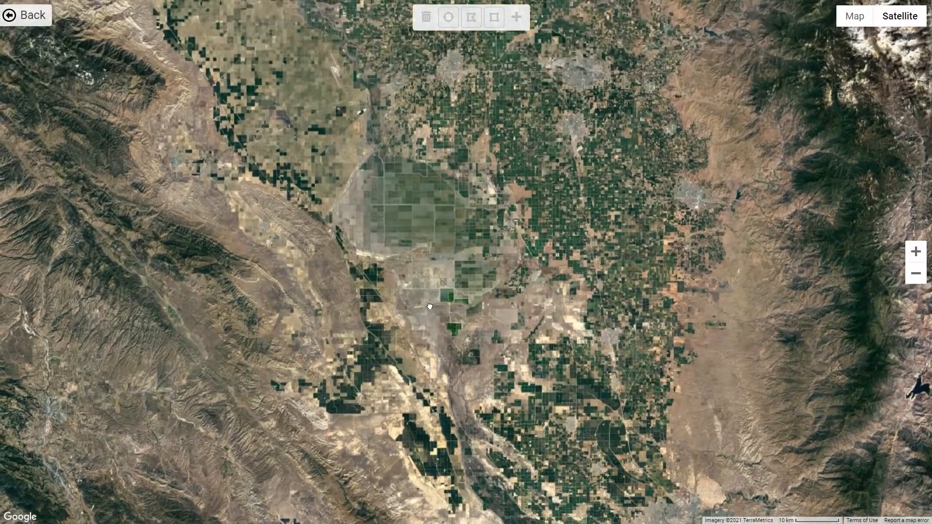
scroll(461, 174, "up", 2)
scroll(461, 174, "up", 2)
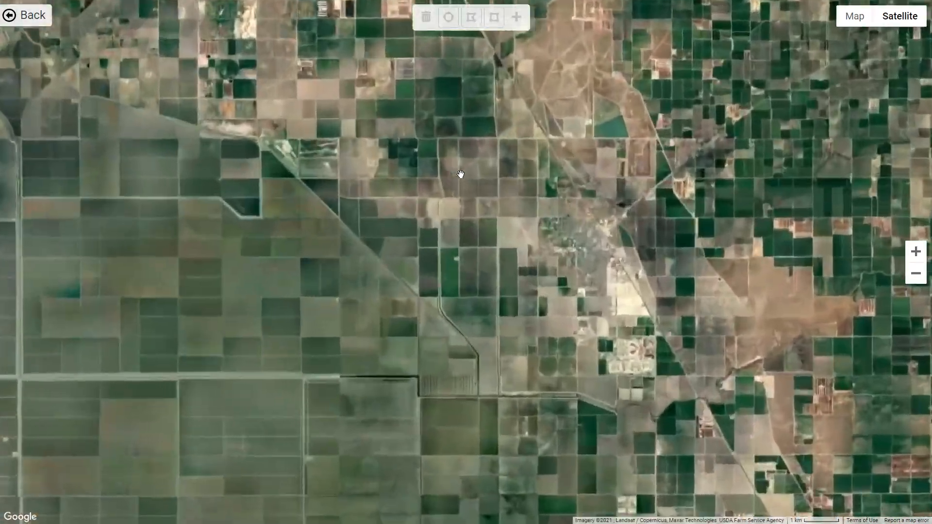
left_click_drag(479, 168, 476, 199)
scroll(439, 104, "up", 5)
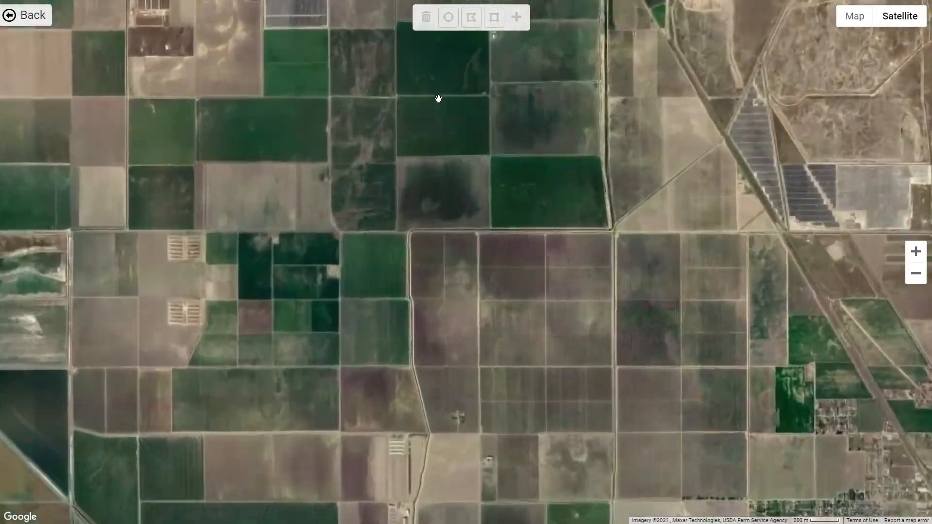
left_click_drag(439, 114, 456, 245)
scroll(458, 250, "up", 2)
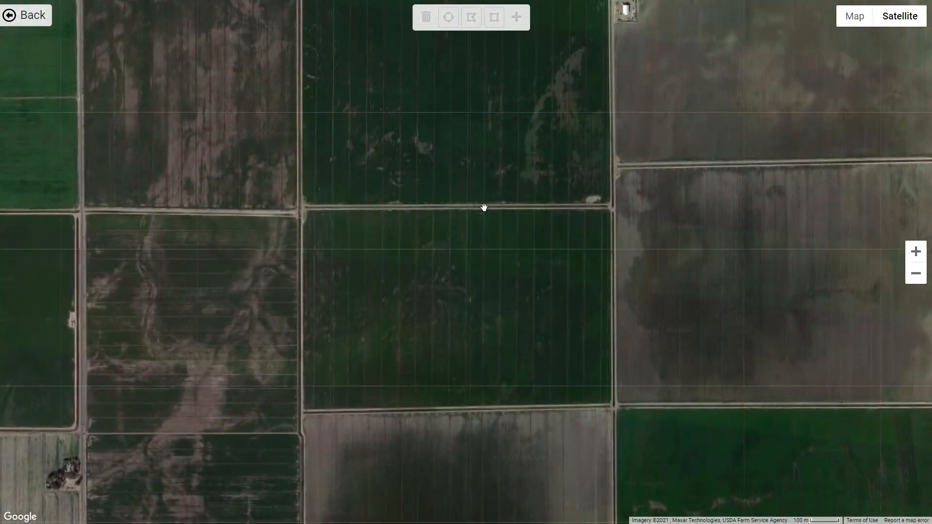
left_click(495, 21)
mouse_move(304, 209)
left_mouse_down()
mouse_move(557, 389)
mouse_move(613, 399)
mouse_move(608, 404)
left_mouse_up()
left_click(518, 19)
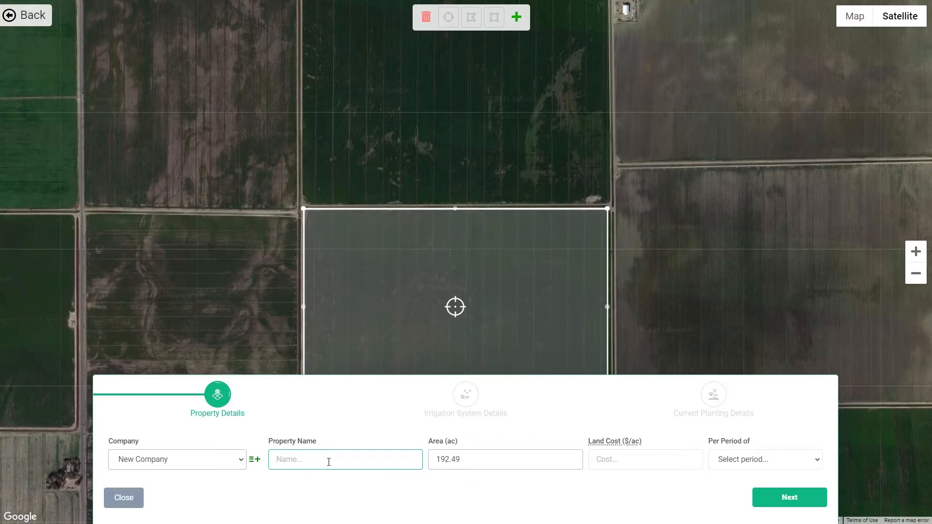
Name the property NC1, keep its drawn area and set its irrigation system type to Flood.
type("NC1")
left_click_drag(502, 459, 432, 458)
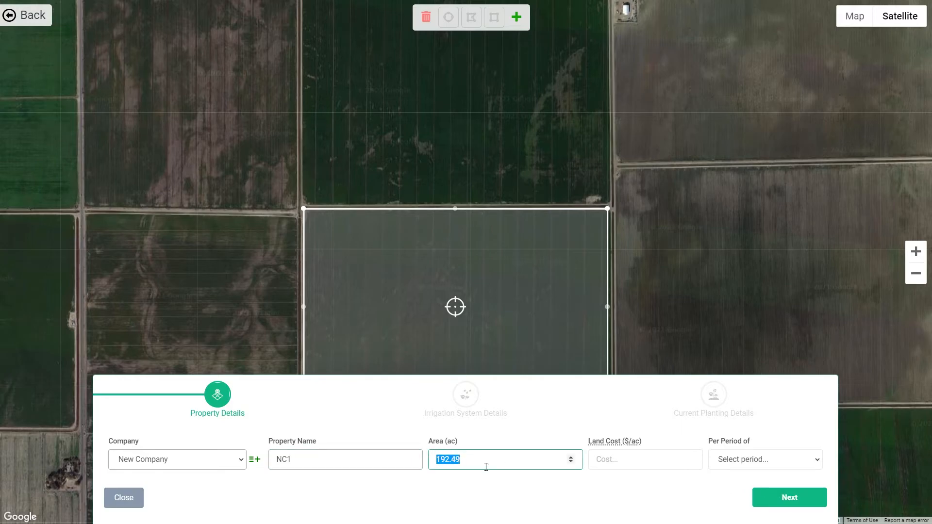
left_click(791, 497)
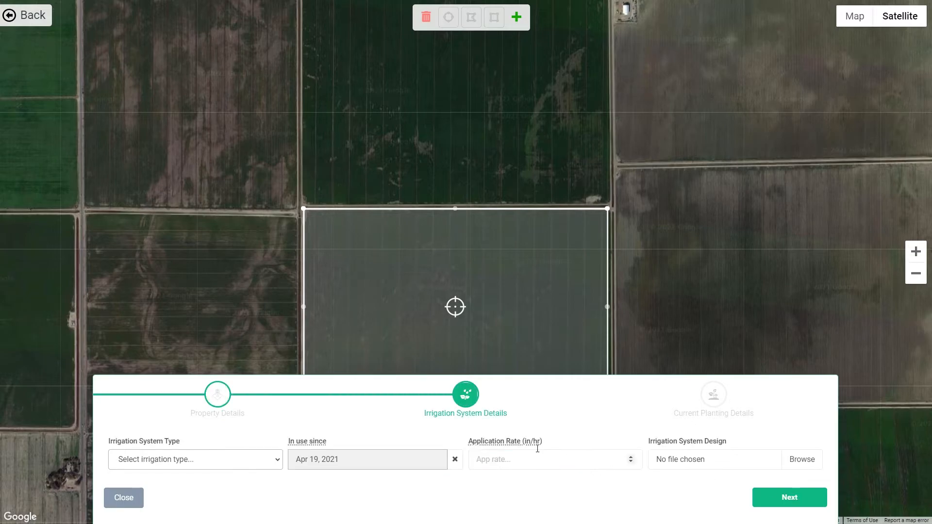
left_click(214, 465)
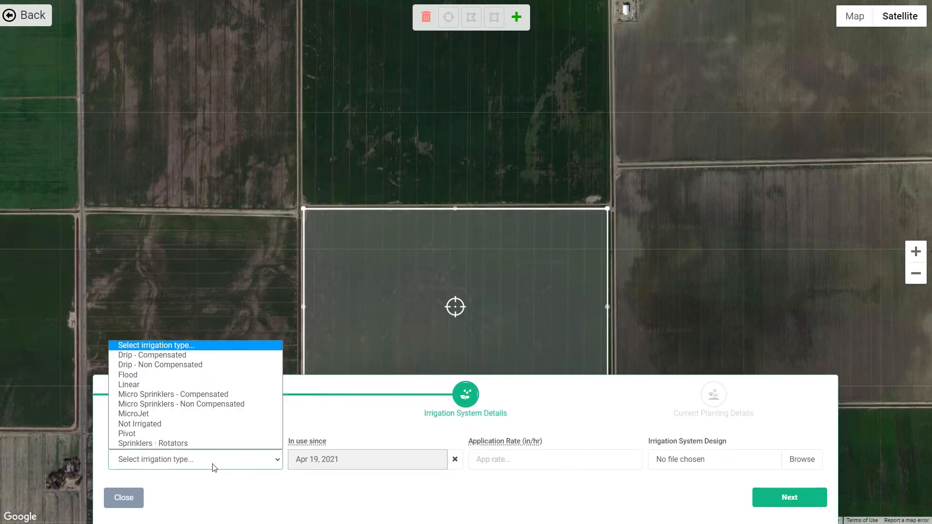
left_click(176, 382)
left_click(788, 499)
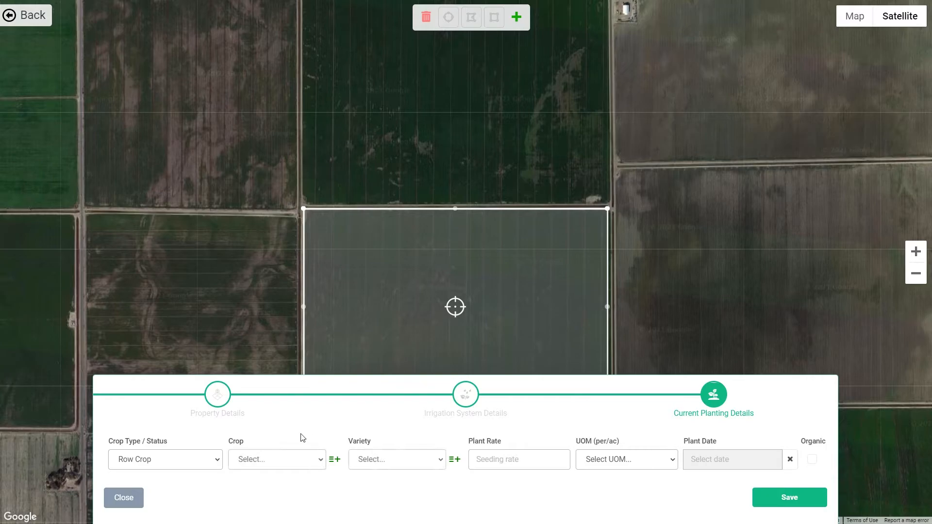
Give NC1 a current Corn planting with the new variety NewVar, 34000 kernels per acre, planted Apr 1, 2021, and save the property.
left_click(278, 462)
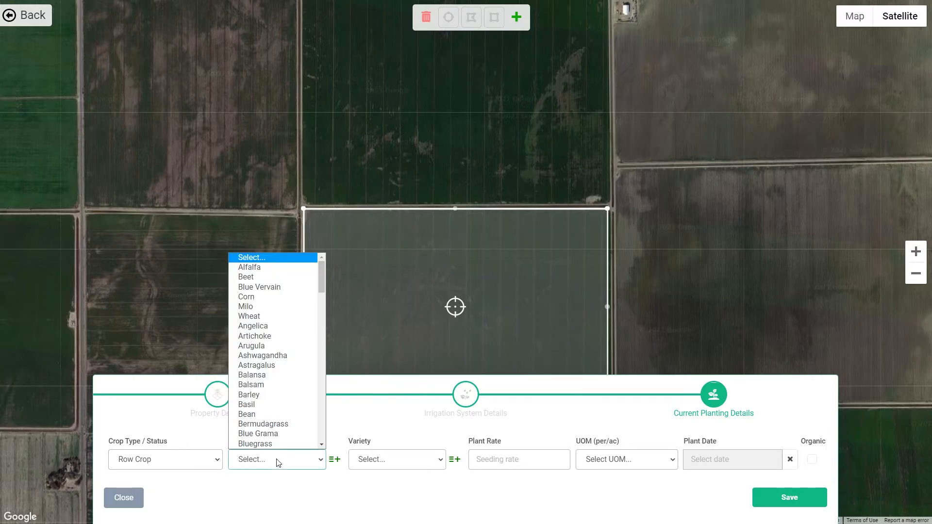
left_click(268, 296)
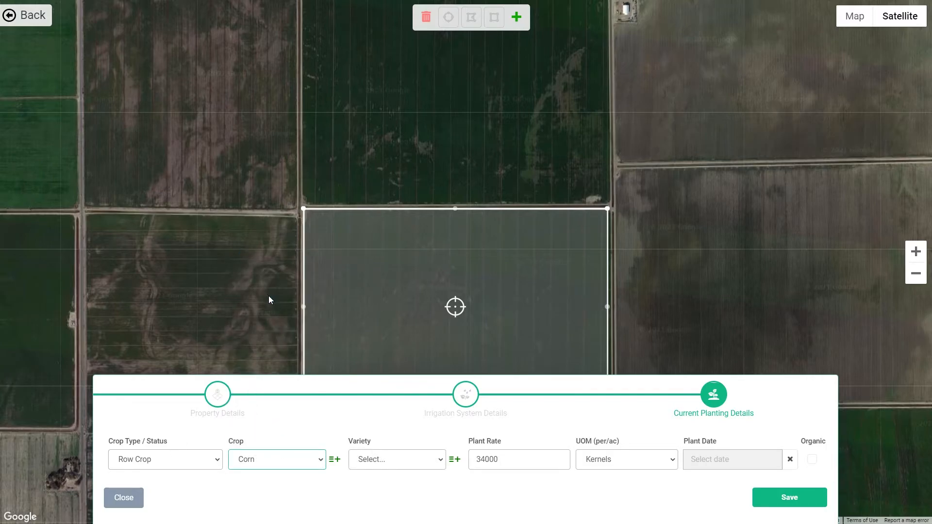
left_click(397, 461)
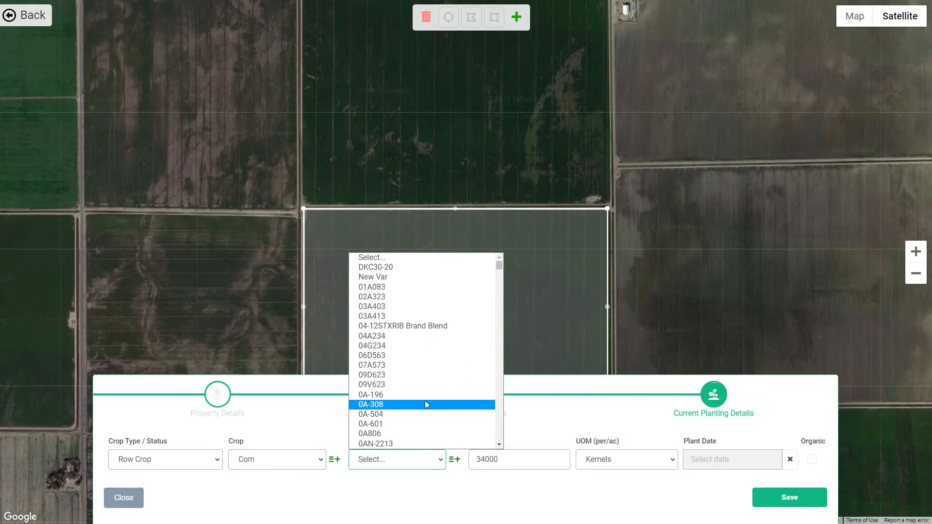
left_click(413, 508)
left_click(454, 462)
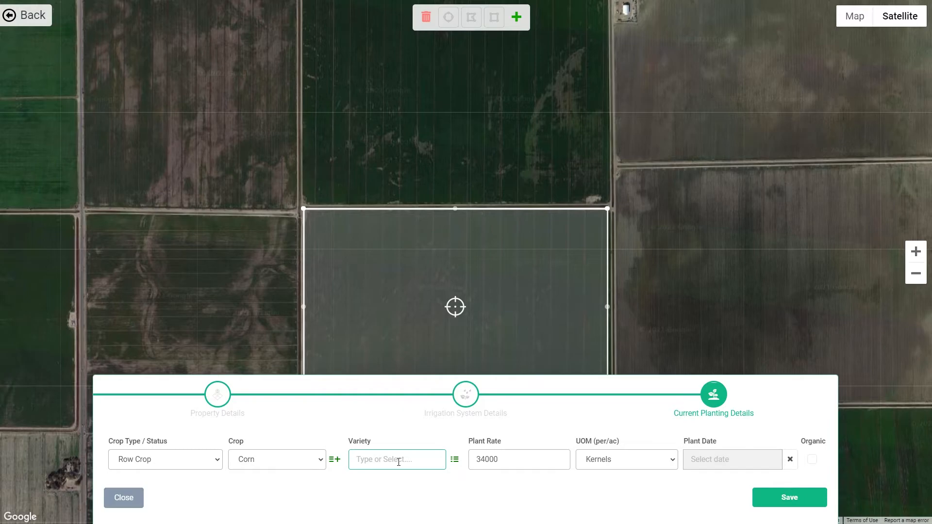
type("NewVar")
left_click(785, 497)
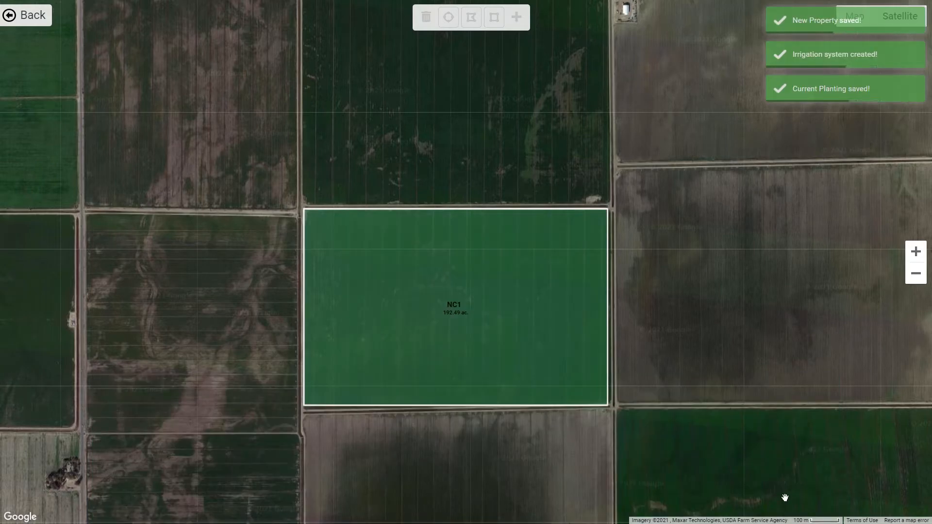
Draw a second rectangular property of about 263 acres around the field east of NC1 and open its details form.
left_click_drag(704, 387, 562, 381)
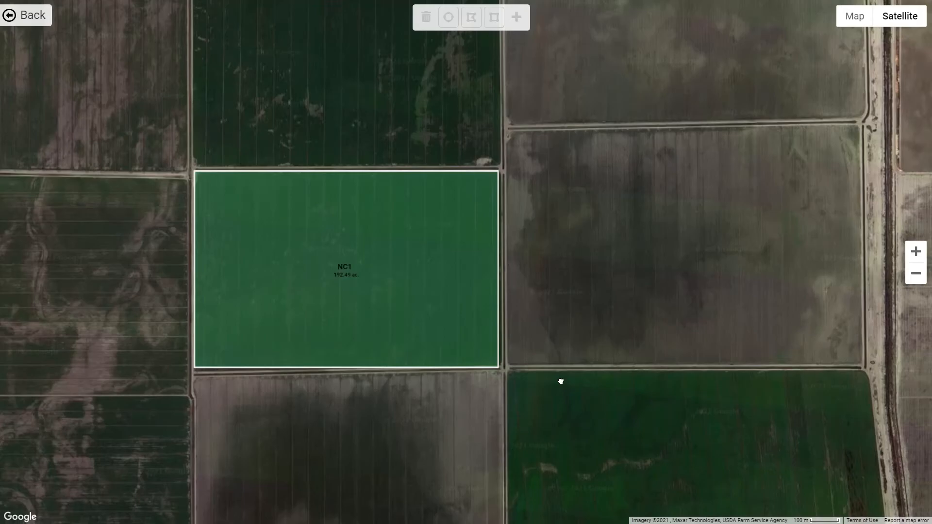
left_click(500, 19)
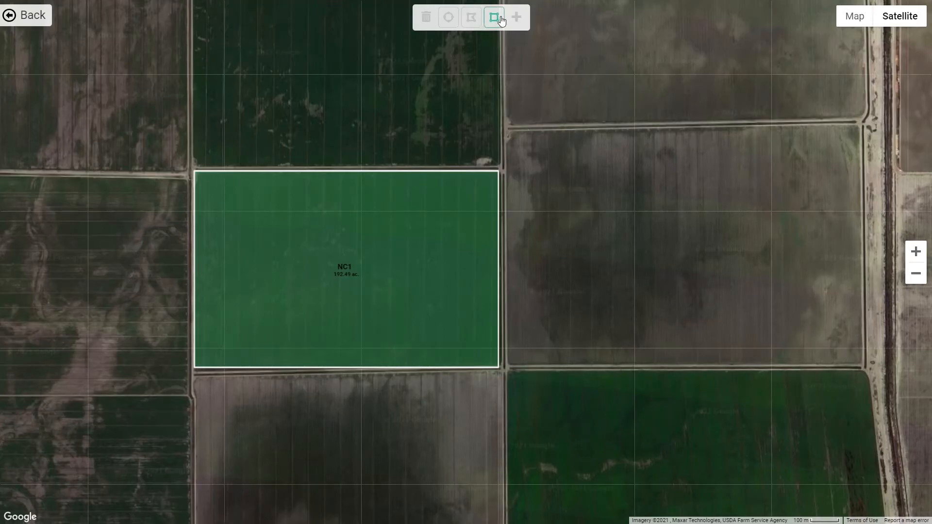
left_click(494, 18)
left_click_drag(509, 131, 860, 365)
left_click(516, 18)
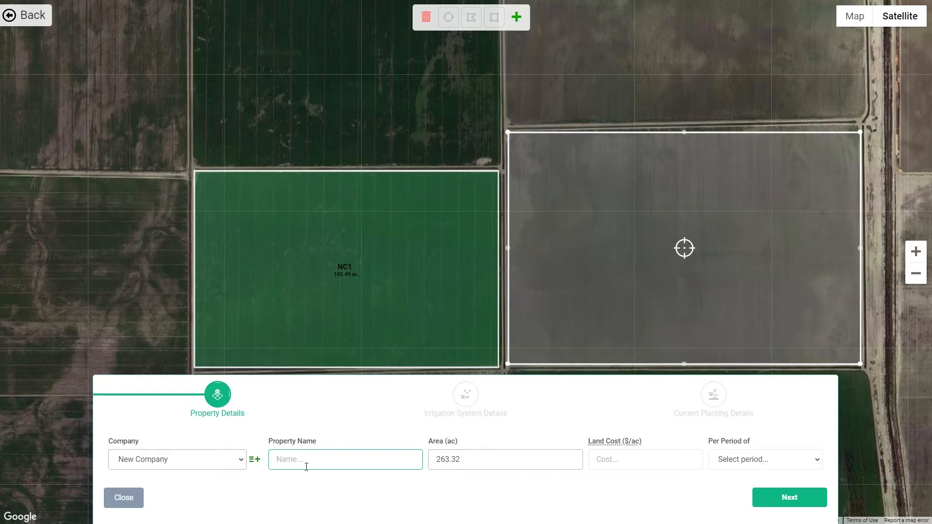
Name the property NC2 with Flood irrigation and save it with Corn DKC30-20, 34000 kernels per acre, planted Mar 28, 2021.
type("NC2")
left_click(774, 500)
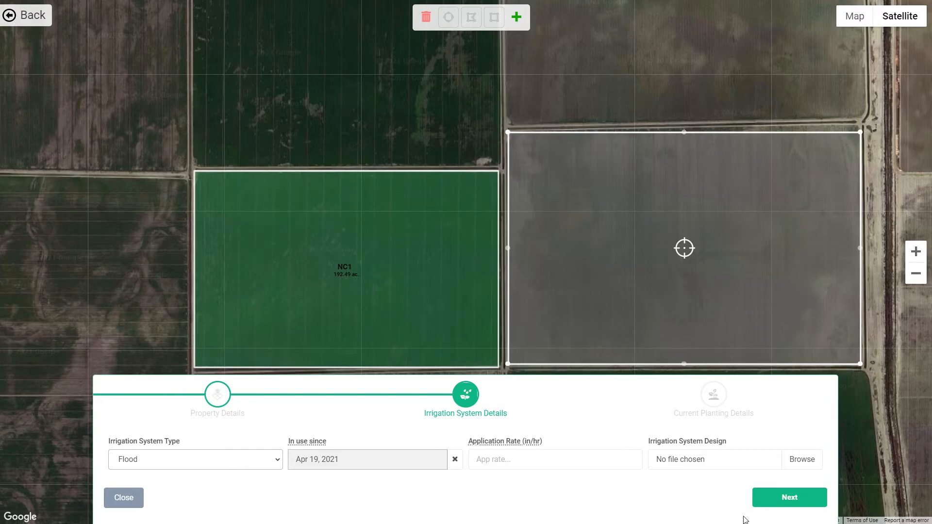
left_click(777, 498)
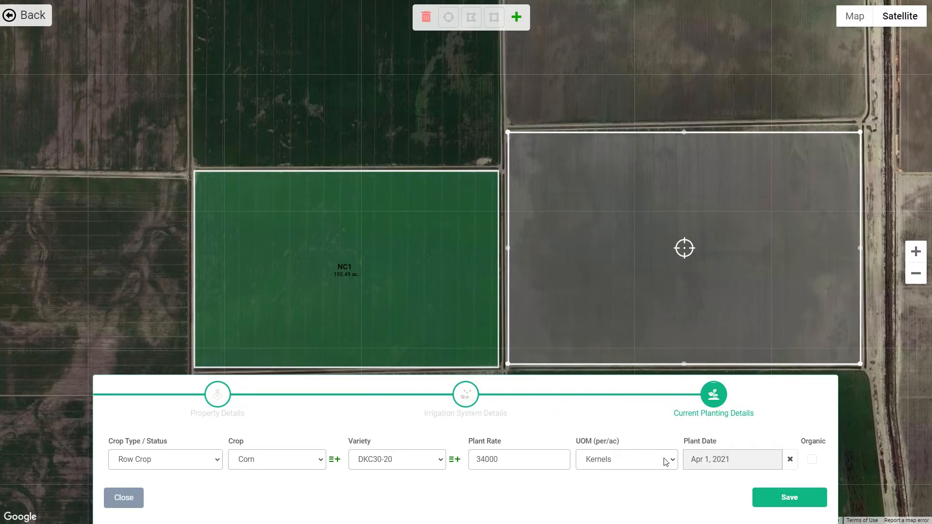
left_click(732, 469)
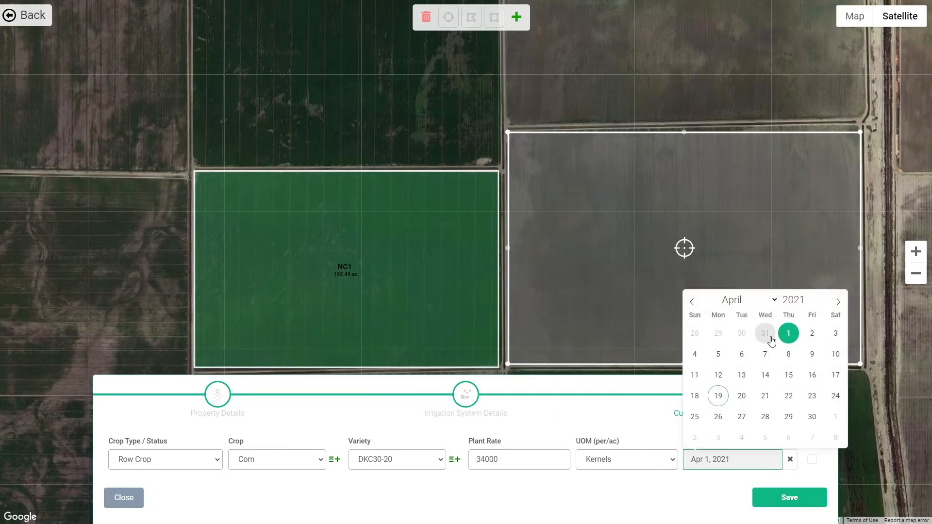
left_click(700, 334)
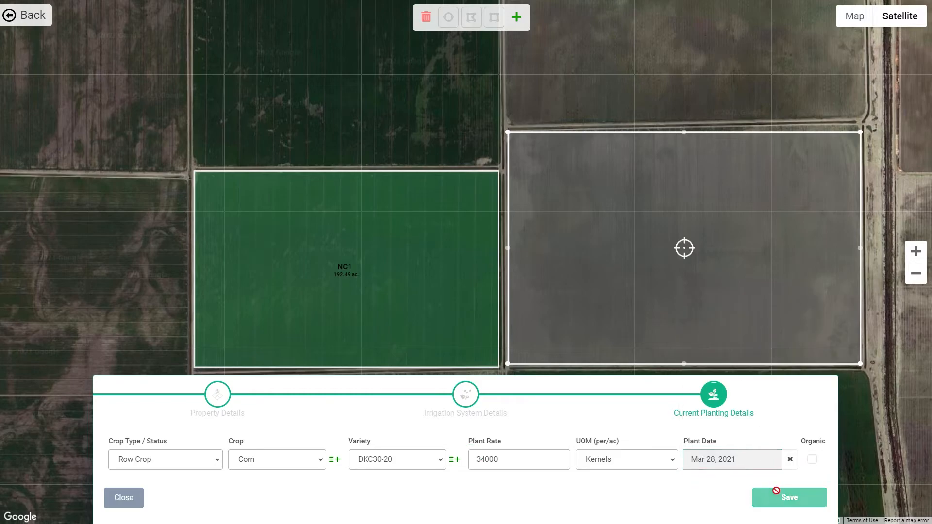
left_click(775, 496)
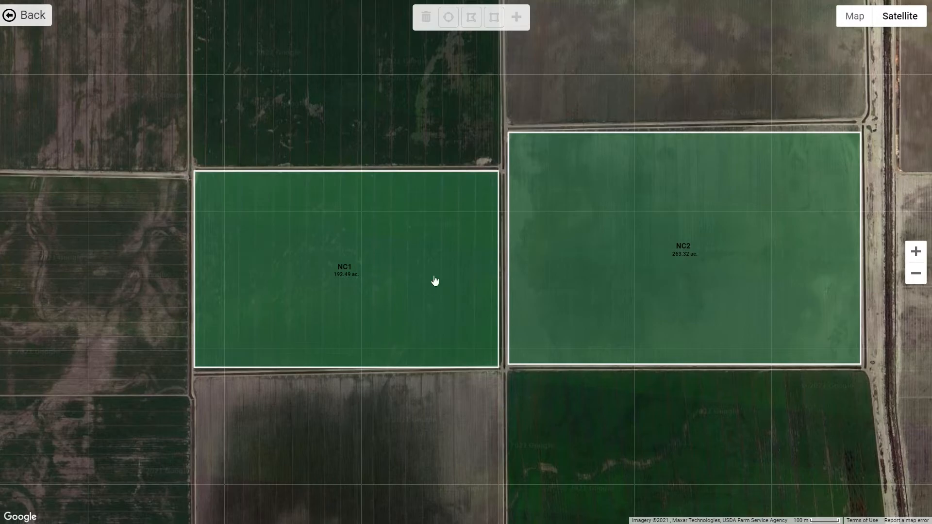
Leave the property map, go to the Row Crop plantings list and filter it to New Company.
left_click(26, 17)
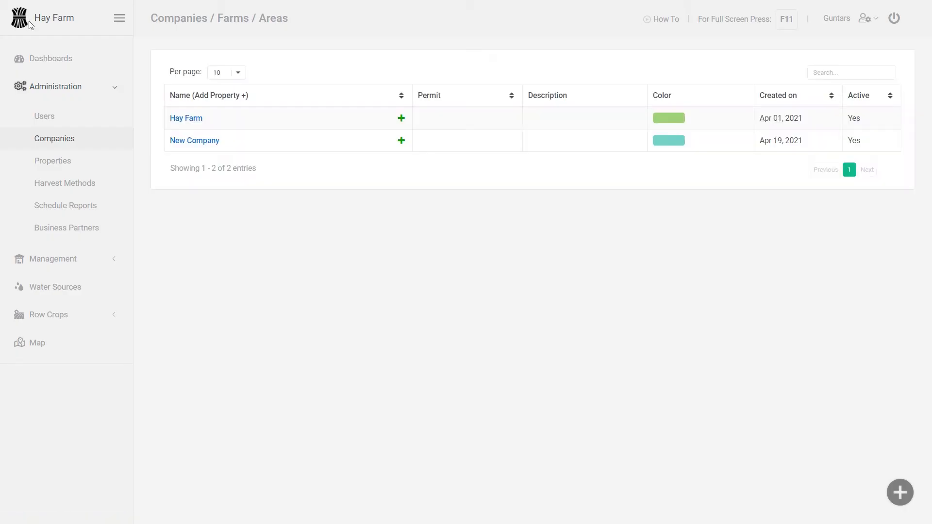
left_click(52, 316)
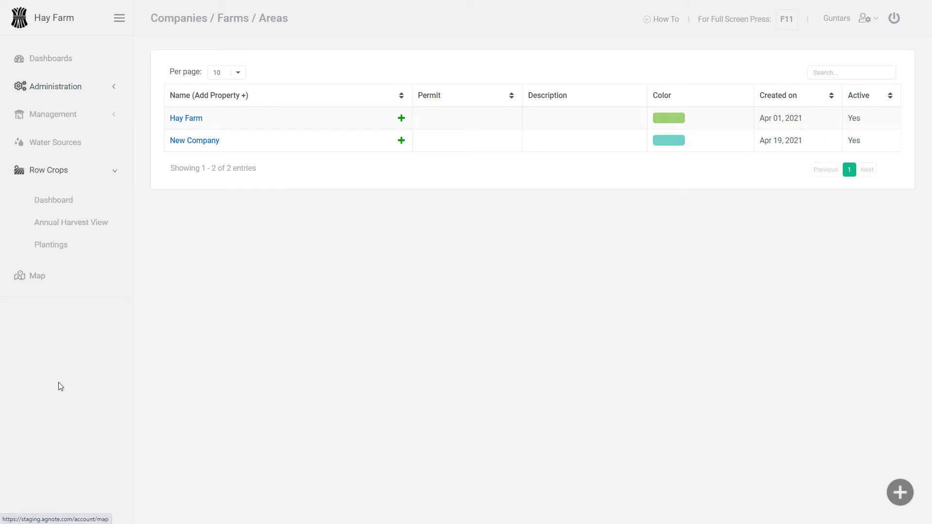
left_click(50, 245)
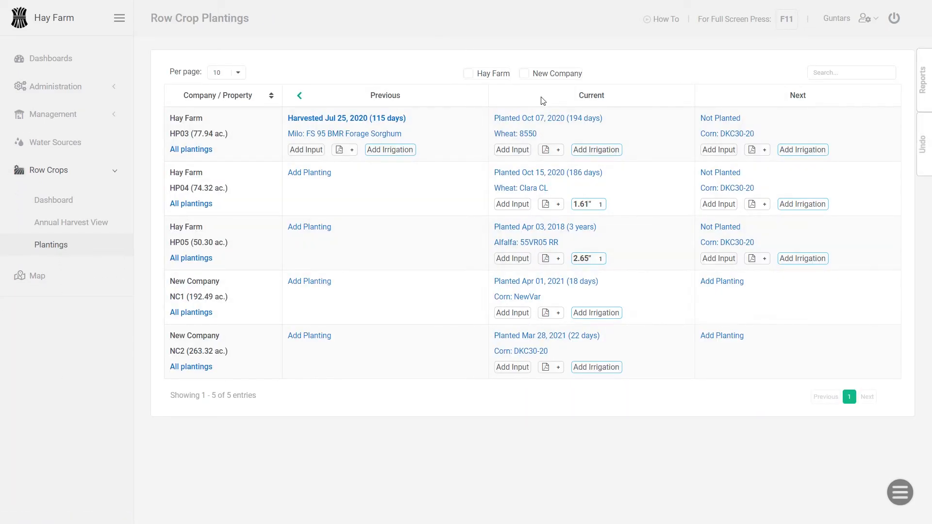
left_click(526, 73)
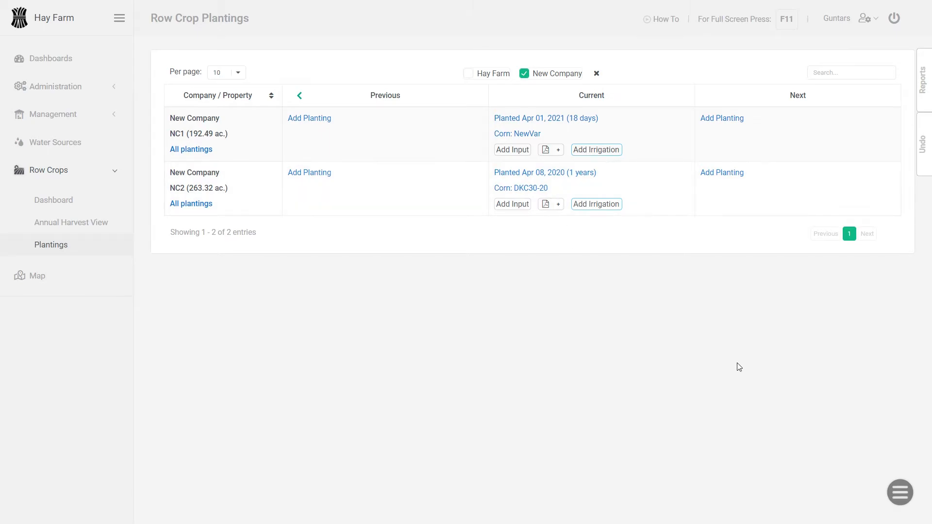
Save a new Permanent Crop planting of Almond for New Company's NC2, spaced 20 by 18 feet, 50% Butte and 50% Nonpareil on Hansen rootstock.
left_click(899, 492)
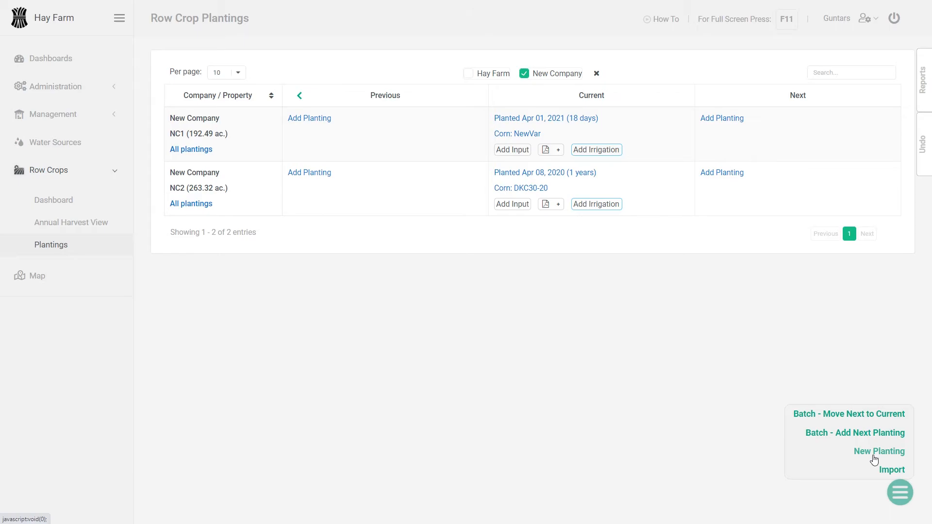
left_click(875, 452)
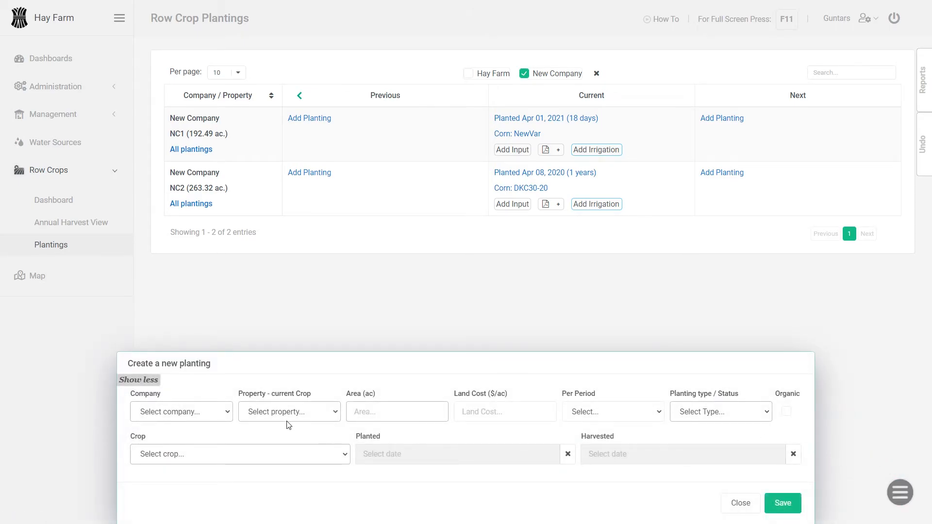
left_click(151, 411)
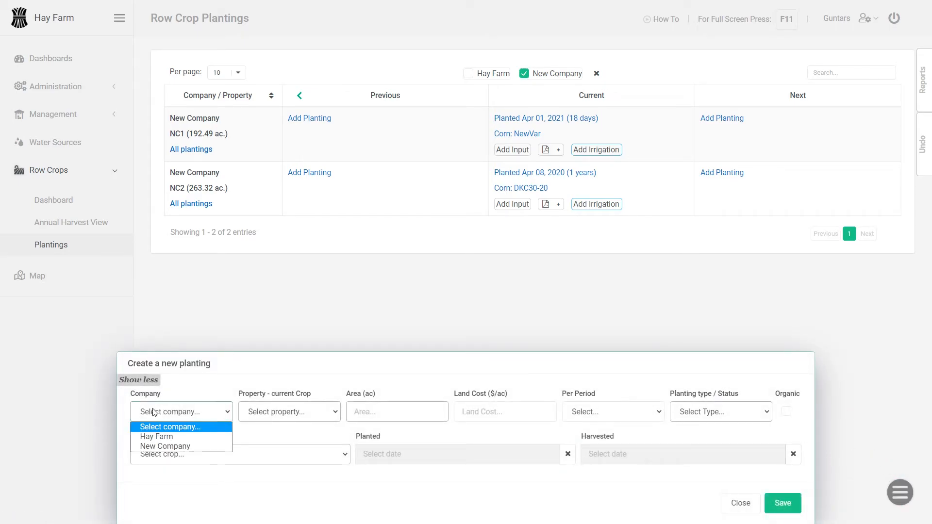
left_click(148, 447)
left_click(264, 413)
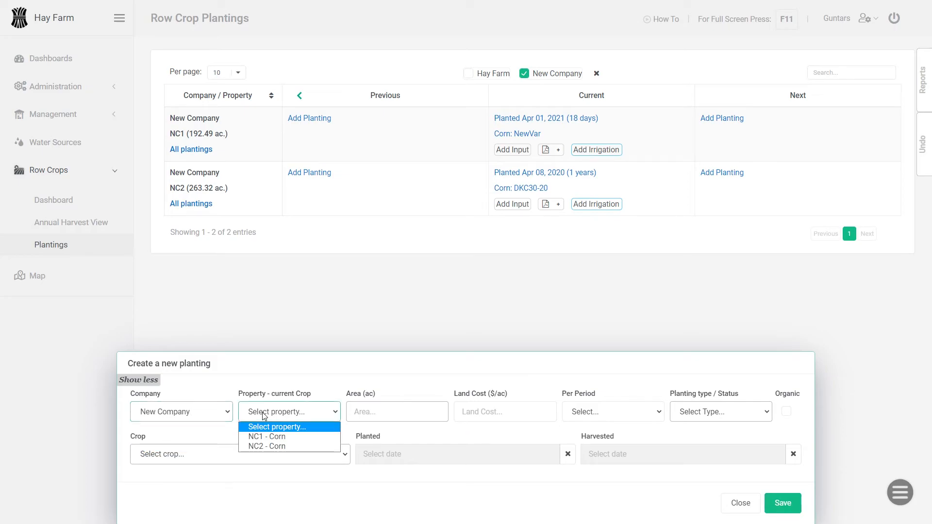
left_click(259, 445)
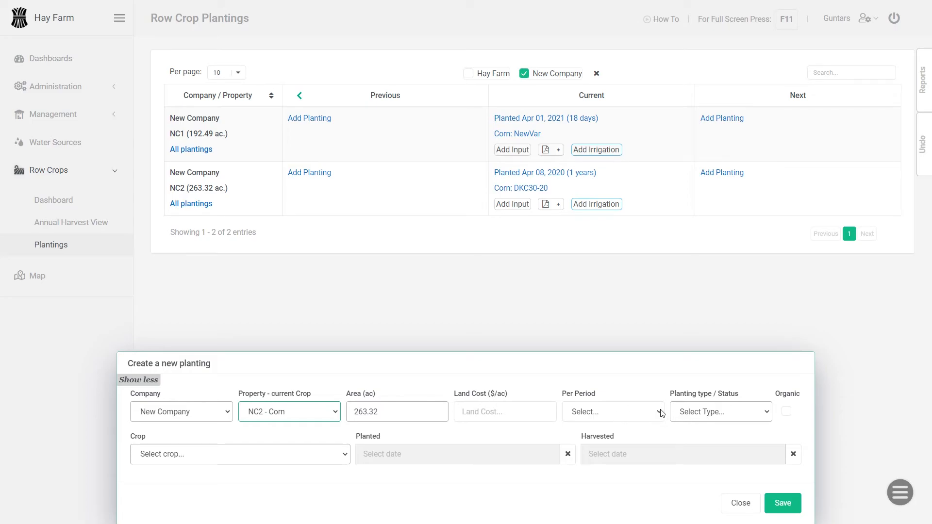
left_click(693, 412)
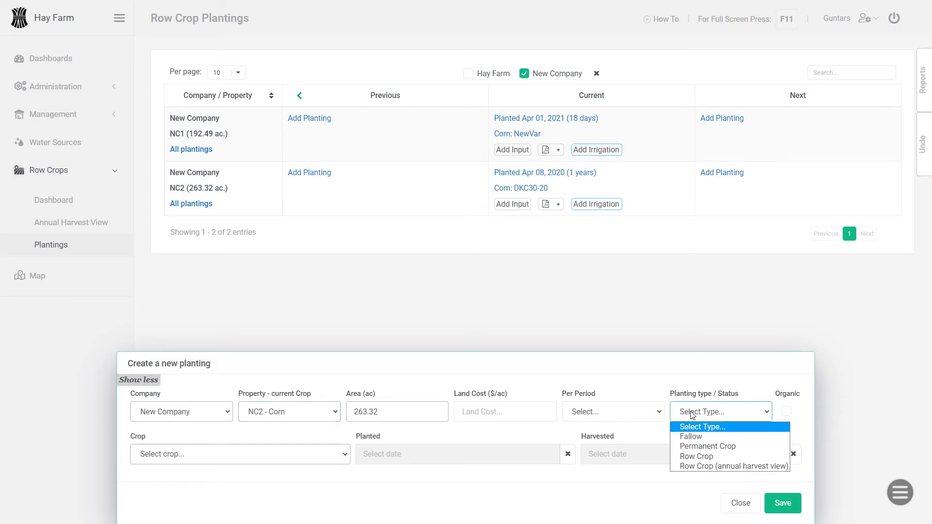
left_click(689, 447)
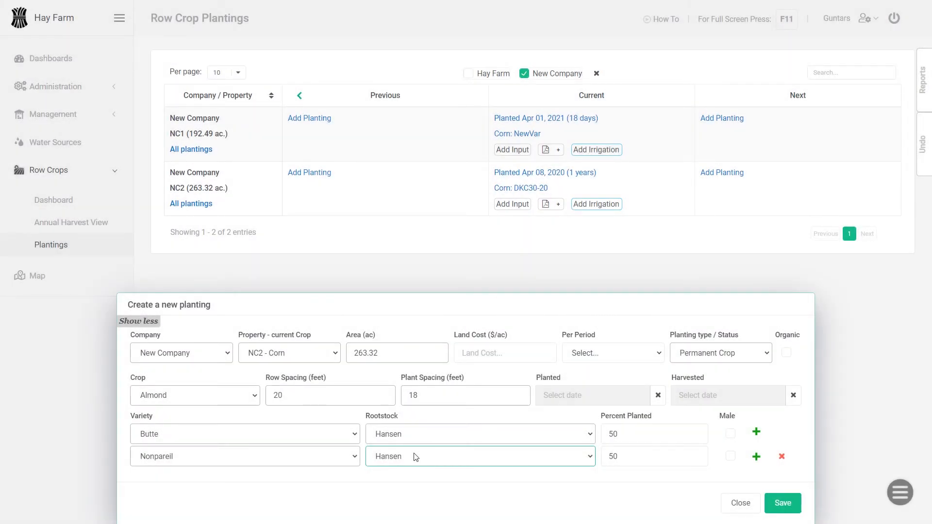
left_click(780, 503)
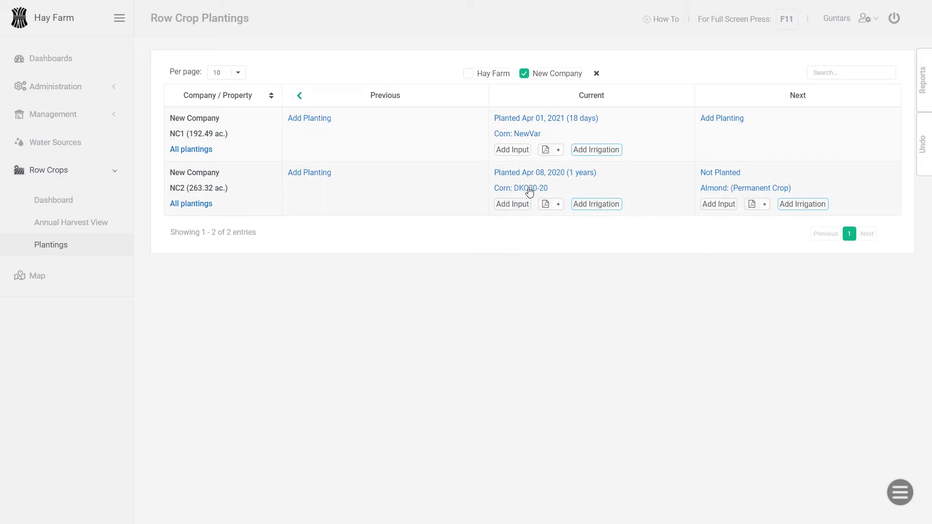
Set the harvested date of NC2's current Corn planting to Jul 31, 2020, and save it with the planting moved to Previous.
left_click(556, 191)
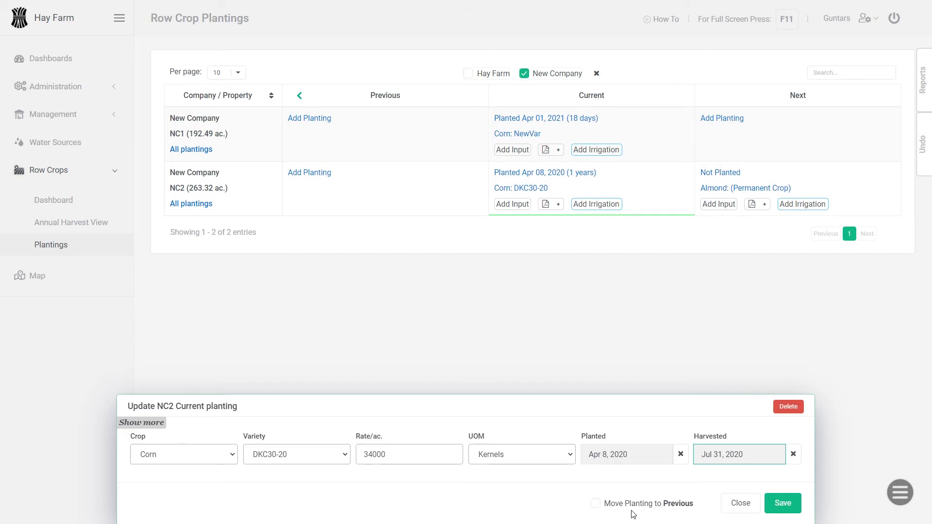
left_click(601, 509)
left_click(596, 504)
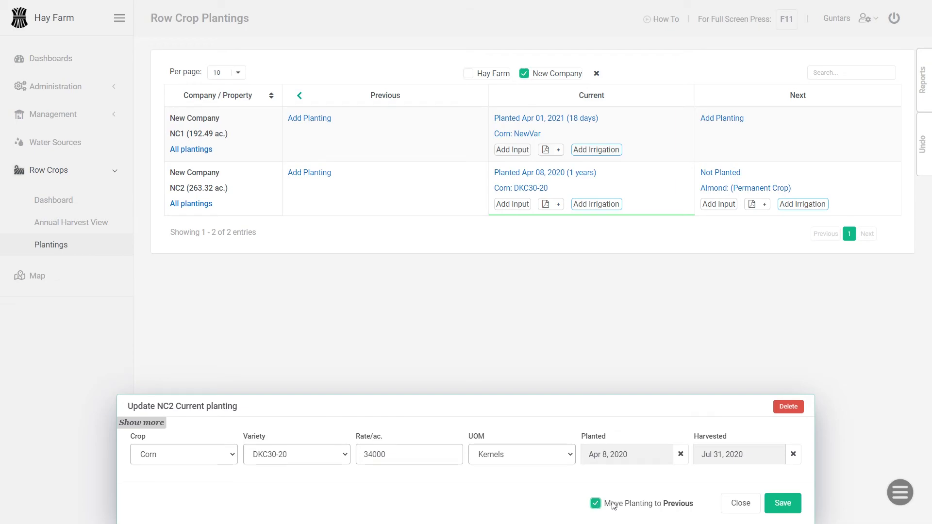
left_click(785, 500)
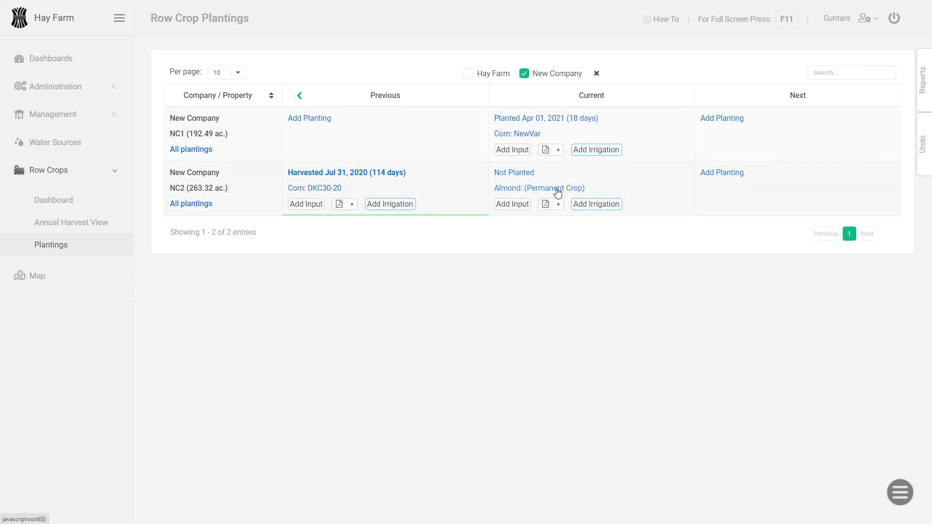
Reload the page to examine NC2's planting in the Almond permanent crops list, and return to the Row Crop plantings list.
key("F5")
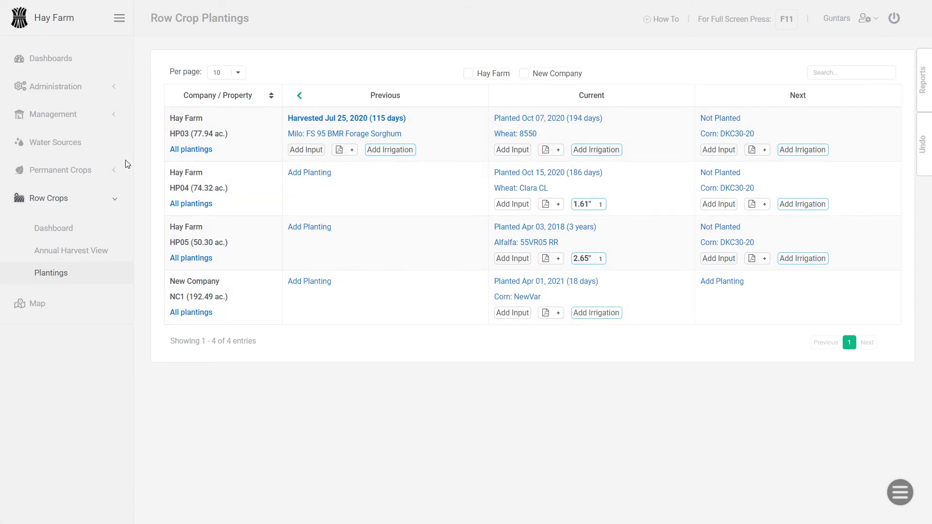
left_click(48, 171)
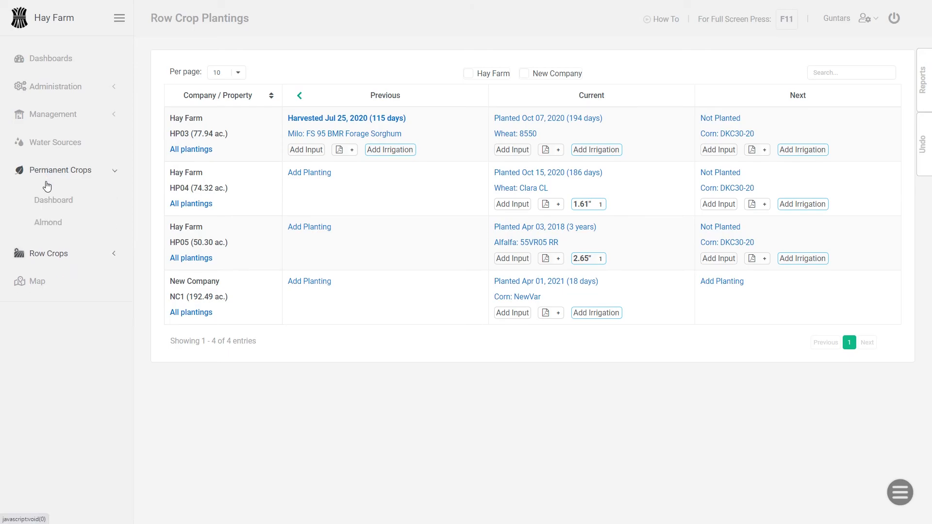
left_click(46, 224)
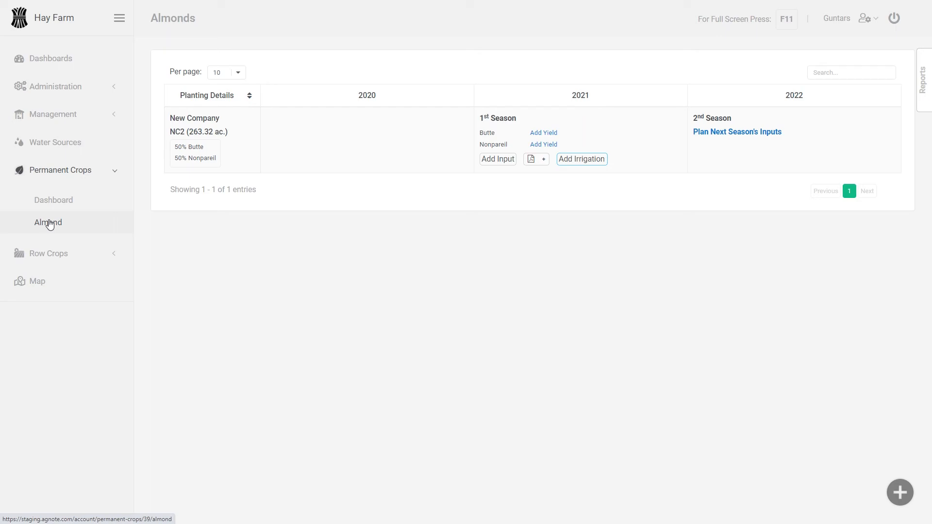
left_click(48, 254)
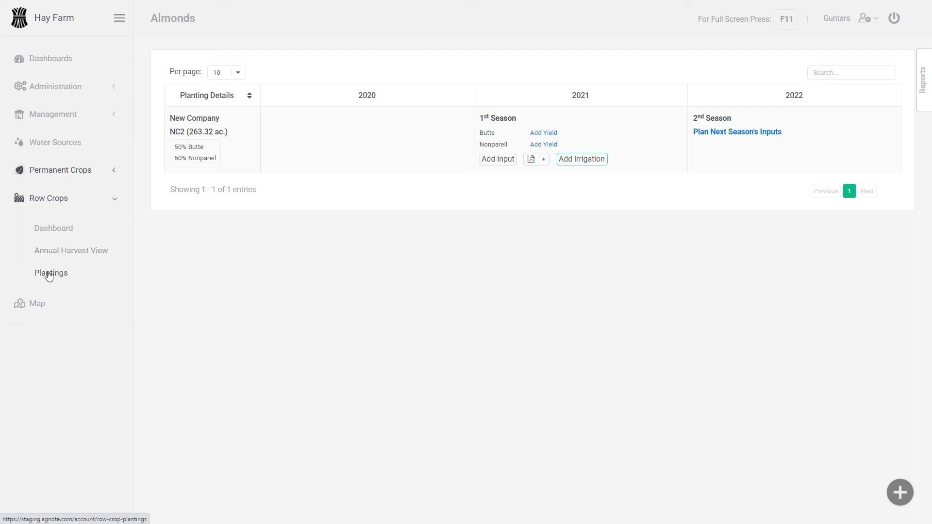
left_click(48, 273)
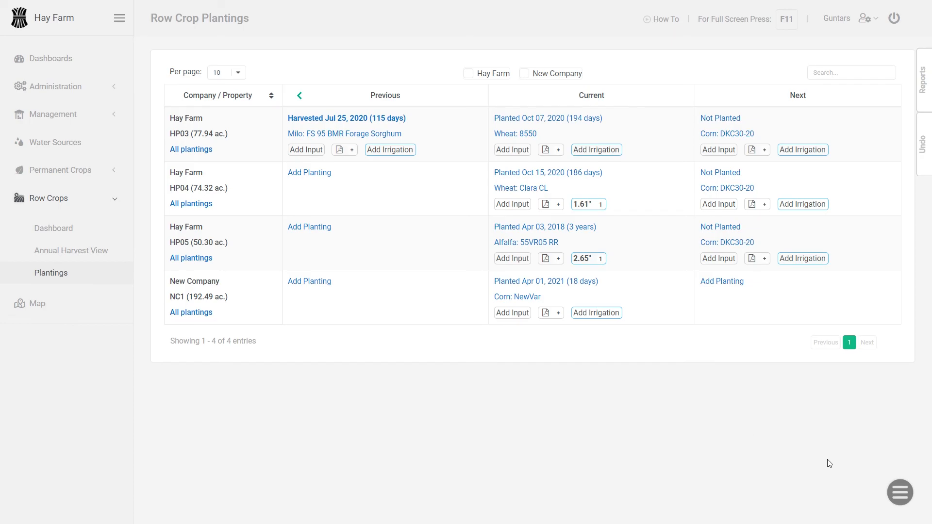
Save a new Row Crop planting for New Company's NC2 with Milo, variety FS 95 BMR Forage Sorghum, at 15 pounds per acre.
mouse_move(891, 477)
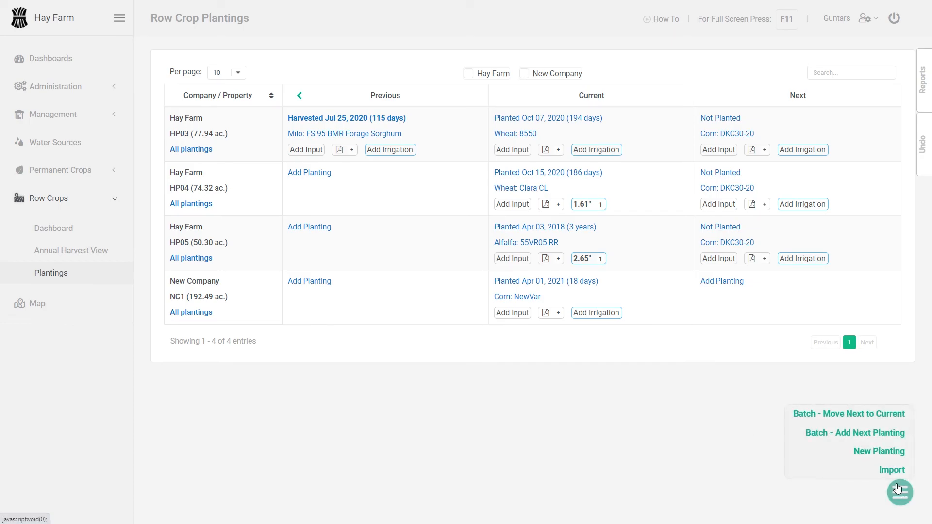
left_click(886, 449)
left_click(171, 412)
left_click(178, 446)
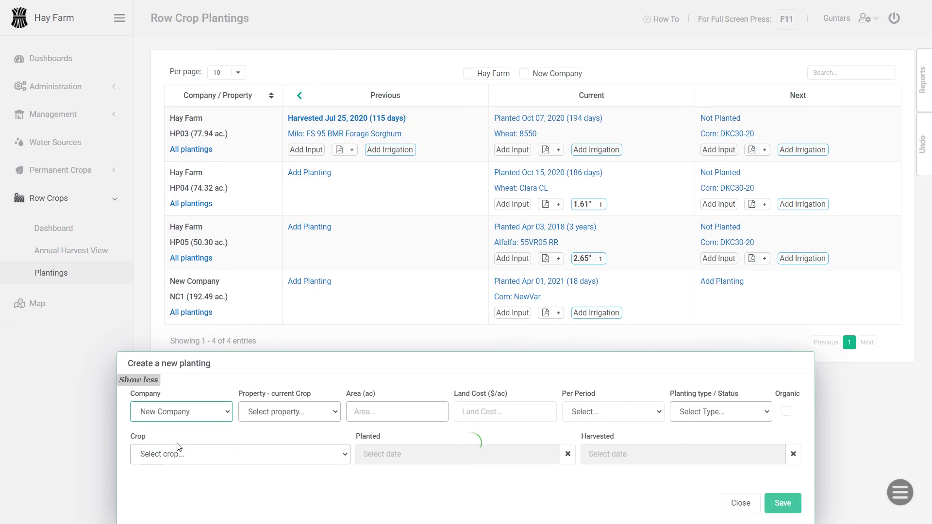
left_click(263, 417)
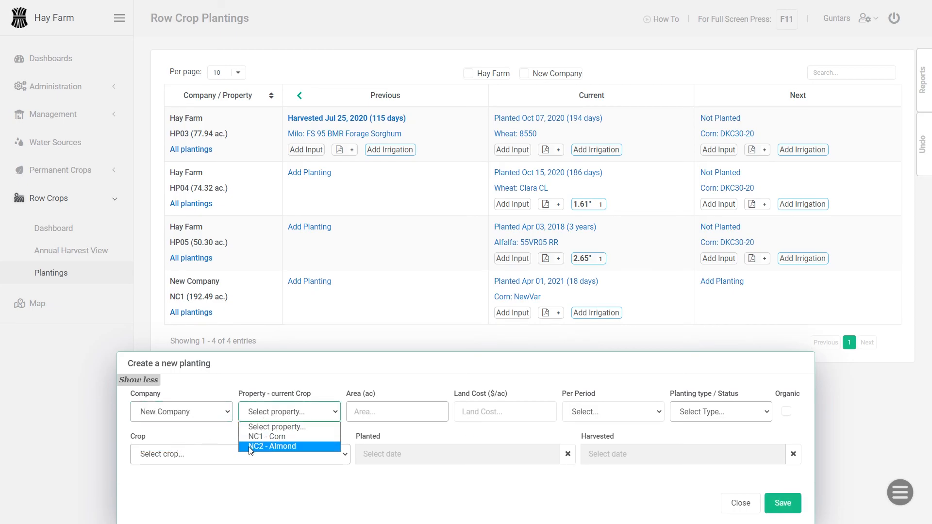
left_click(274, 447)
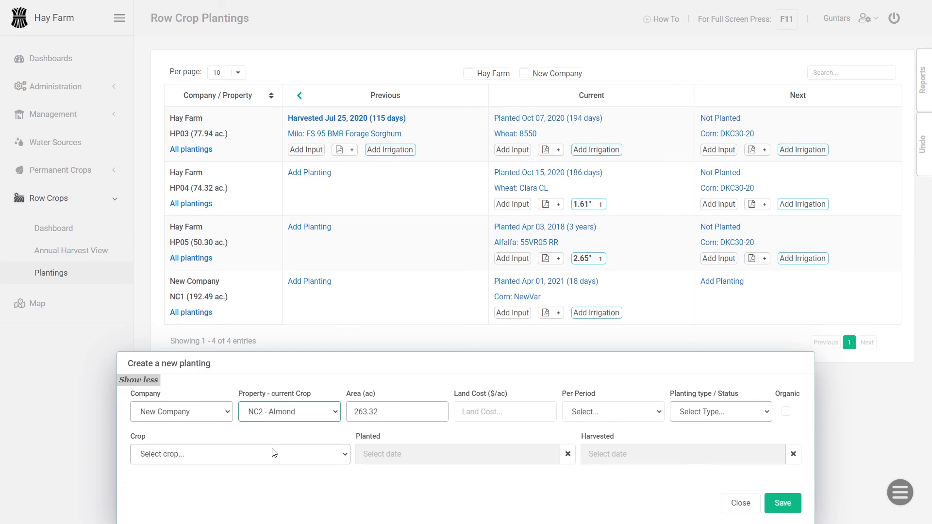
left_click(710, 414)
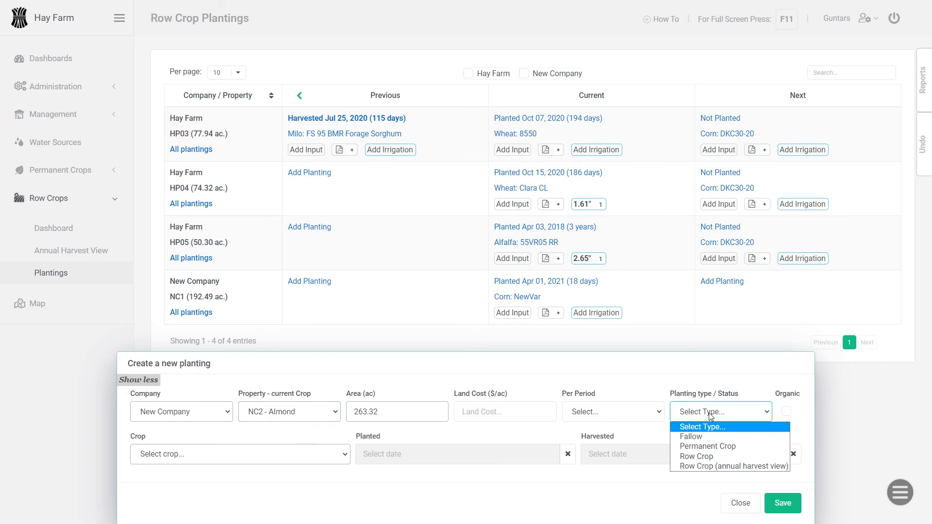
left_click(694, 457)
left_click(188, 454)
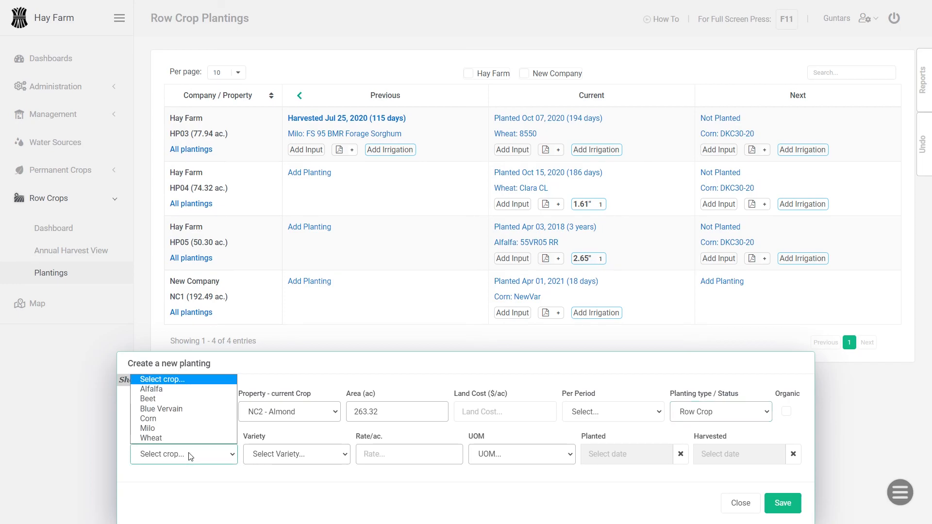
left_click(176, 422)
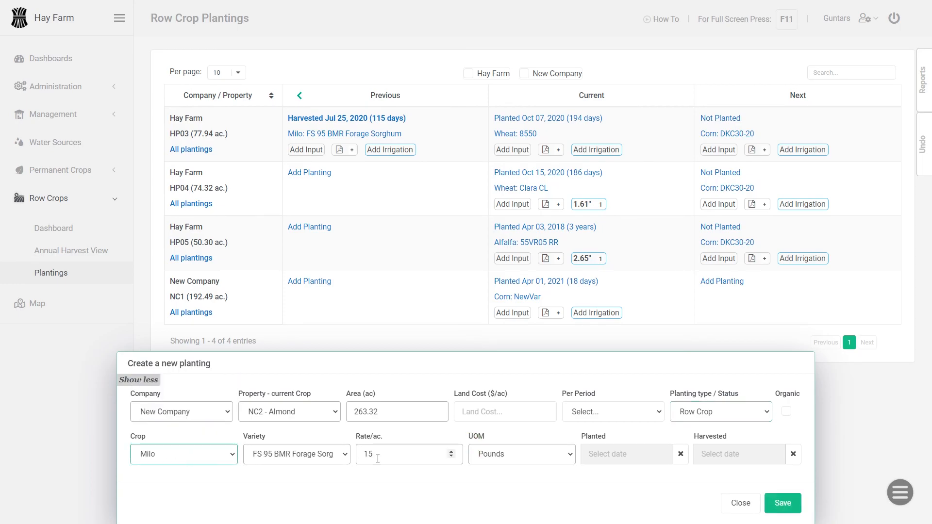
left_click(772, 505)
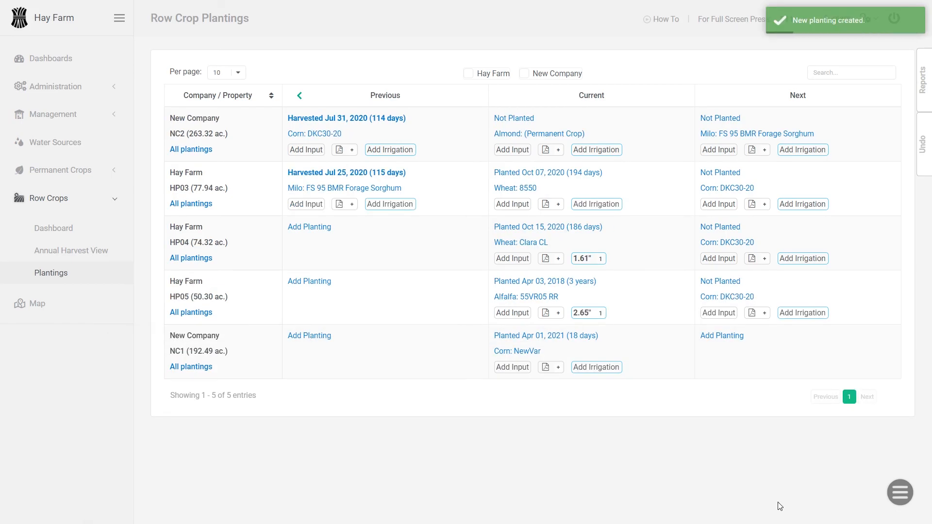